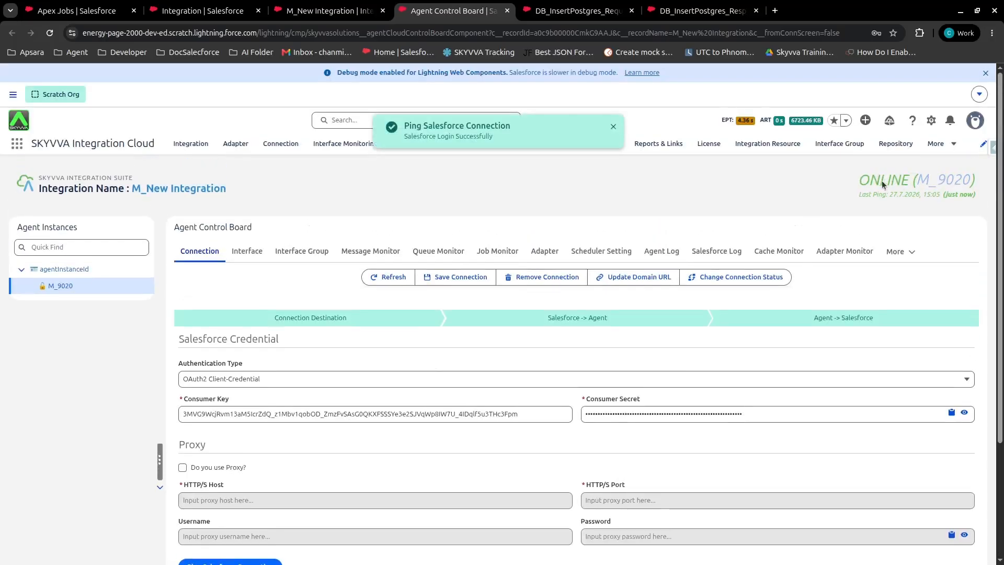
# Open the DB_Out_Postgres adapter for editing from the agent's adapter list.
pyautogui.click(544, 252)
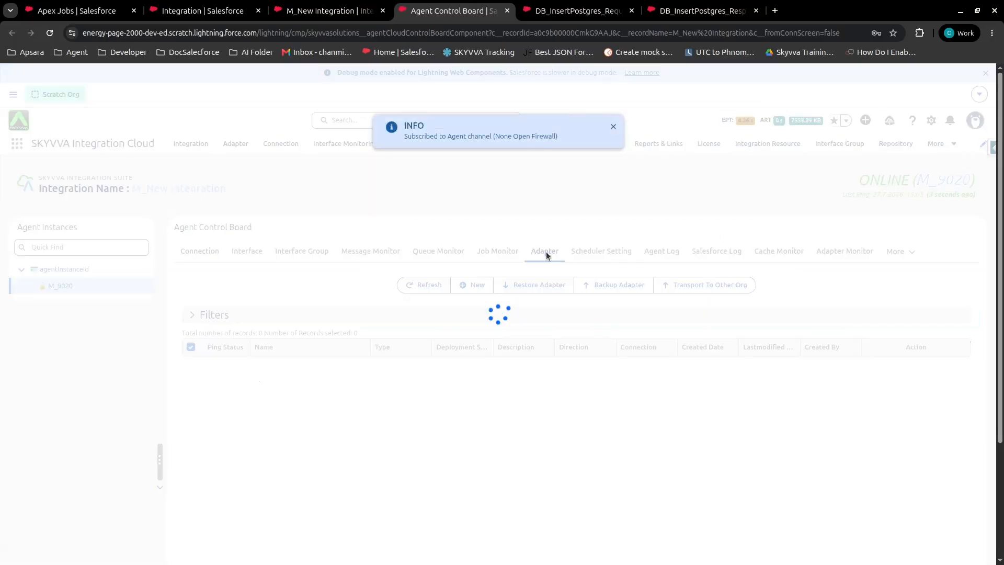
pyautogui.scroll(-5, 610, 345)
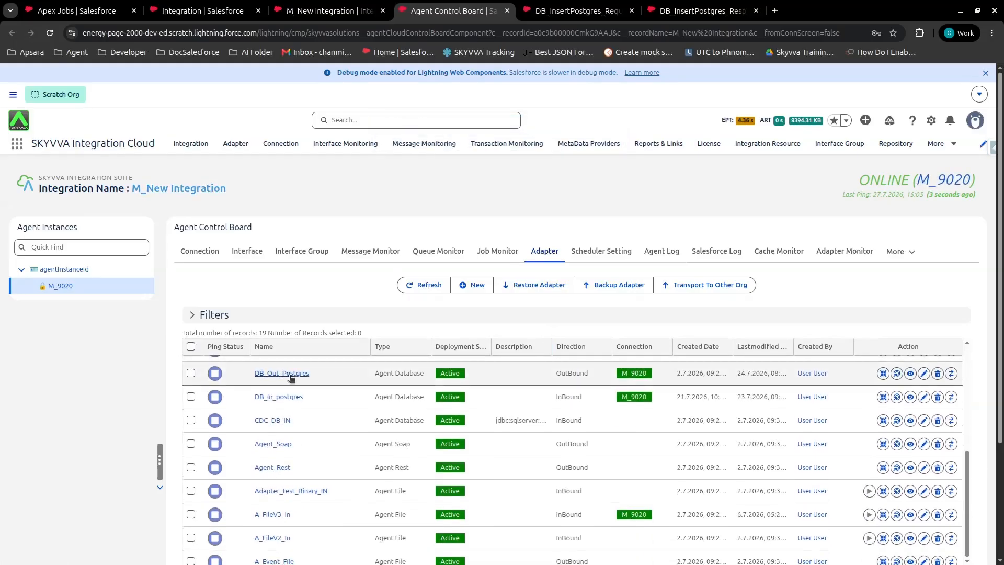
pyautogui.click(920, 374)
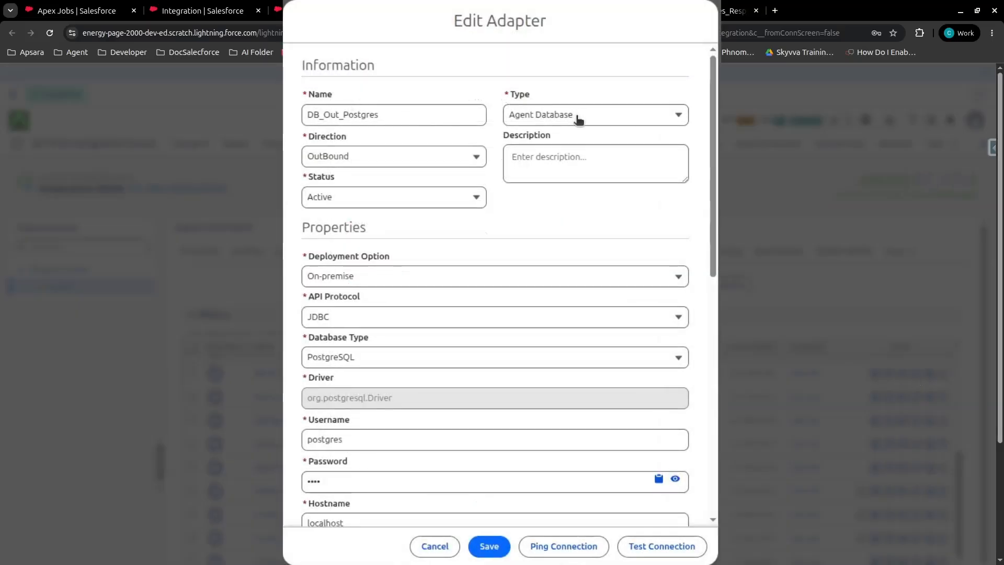
# Select On-premise as the adapter's deployment option and JDBC as its API protocol.
pyautogui.click(325, 282)
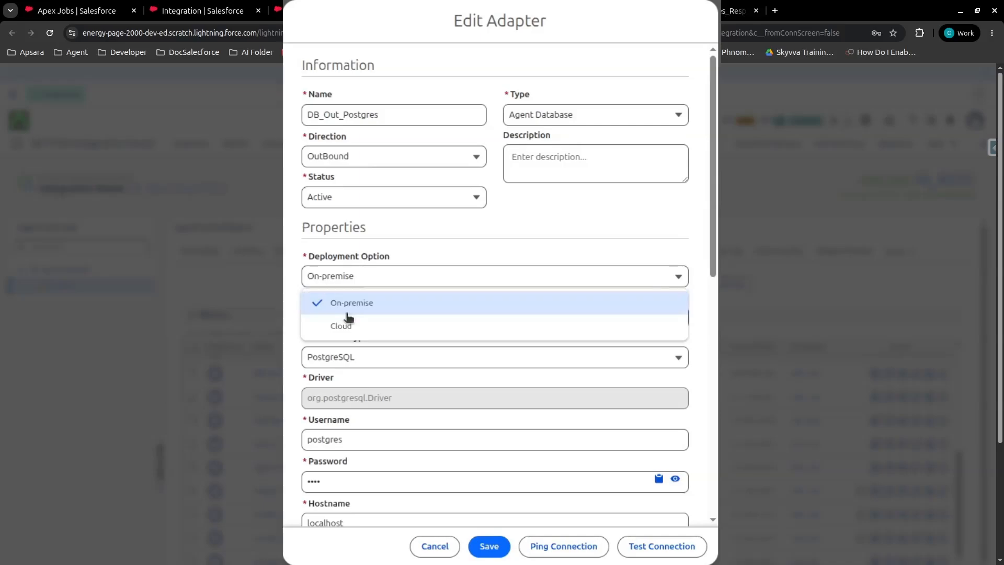
pyautogui.click(337, 301)
pyautogui.click(337, 316)
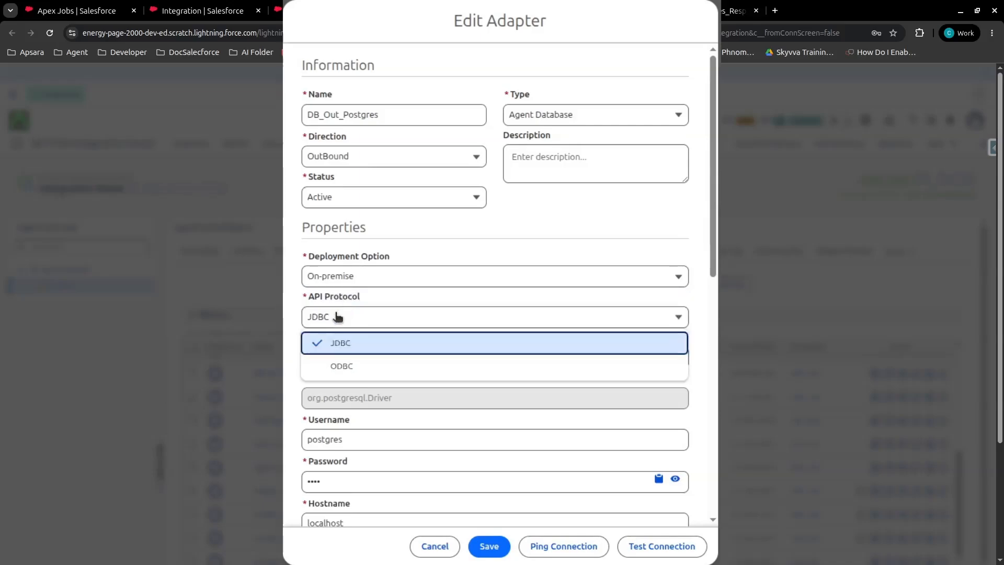
pyautogui.click(357, 345)
# Review the adapter's username, password, hostname, port, database name, schema name and connection URI fields.
pyautogui.scroll(-2, 356, 345)
pyautogui.scroll(-2, 358, 347)
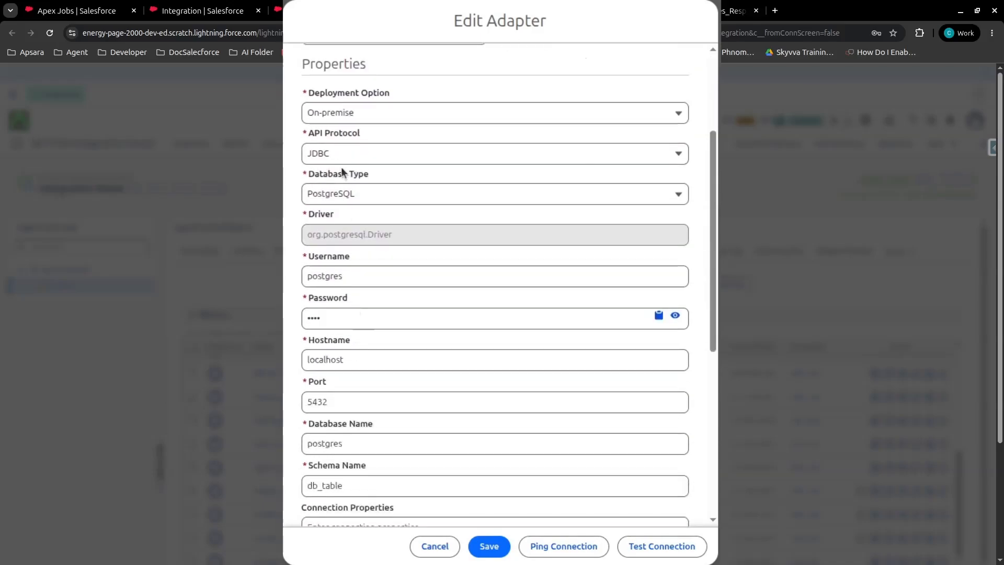
pyautogui.click(362, 277)
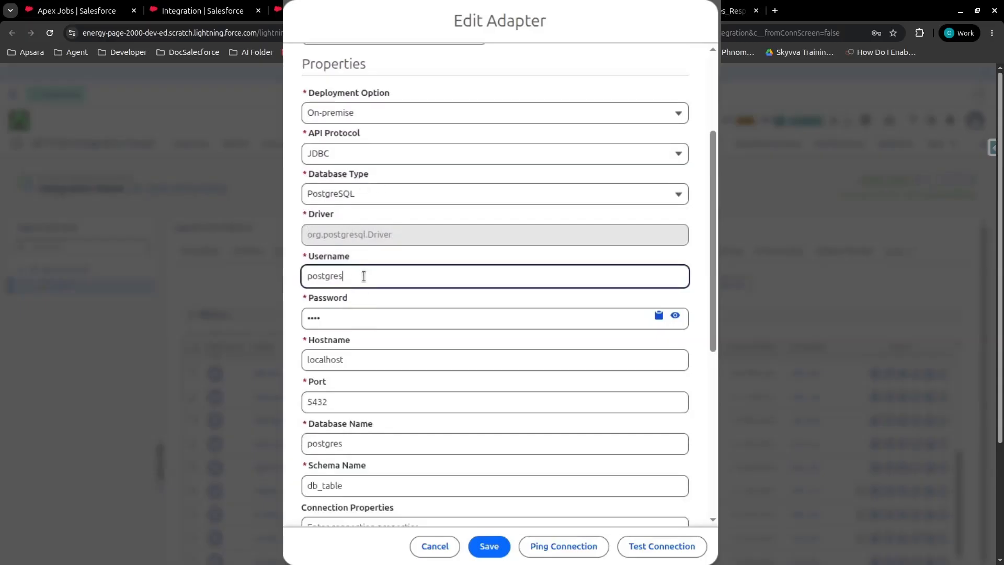
pyautogui.click(339, 317)
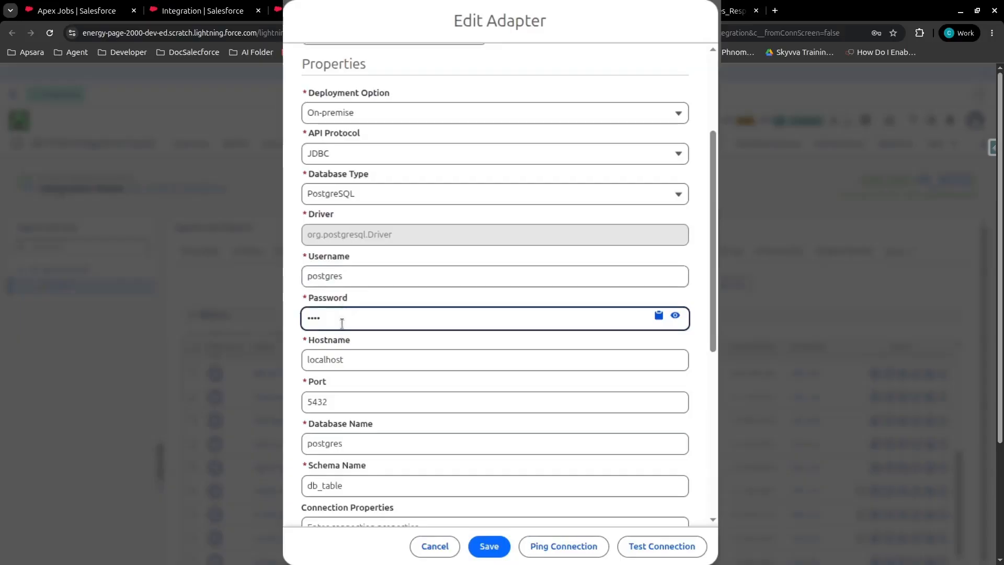
pyautogui.moveTo(300, 340); pyautogui.dragTo(392, 343)
pyautogui.click(366, 359)
pyautogui.click(338, 402)
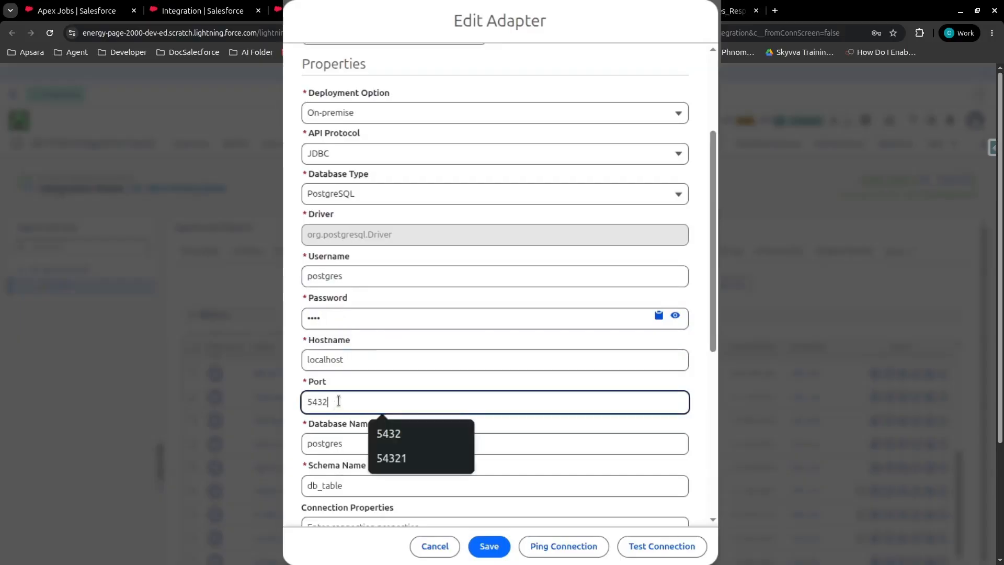
pyautogui.scroll(-3, 356, 264)
pyautogui.click(356, 266)
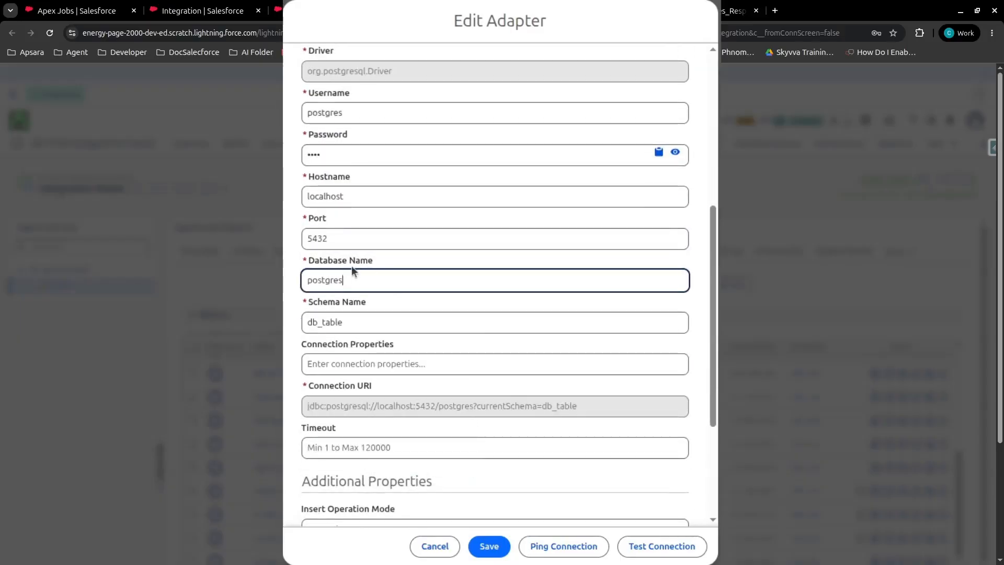
pyautogui.click(357, 321)
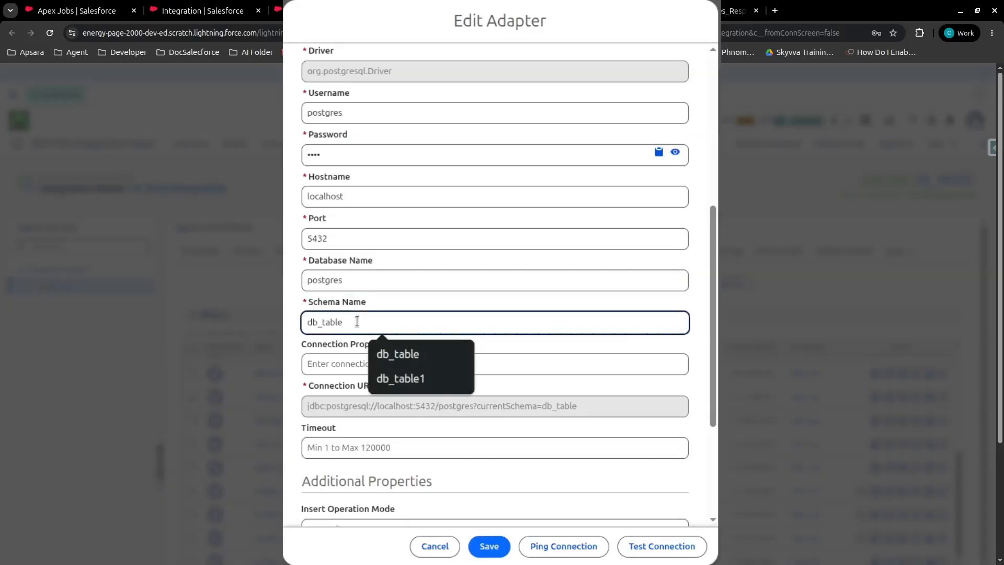
pyautogui.click(328, 407)
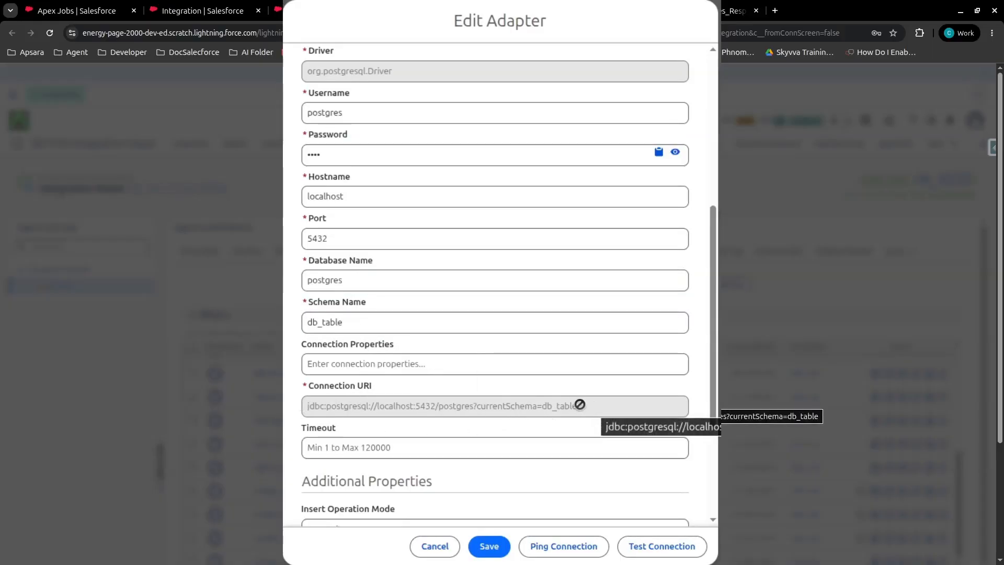
# Select M_9020 as the adapter's connection destination in the additional properties.
pyautogui.scroll(-3, 345, 386)
pyautogui.scroll(-1, 347, 388)
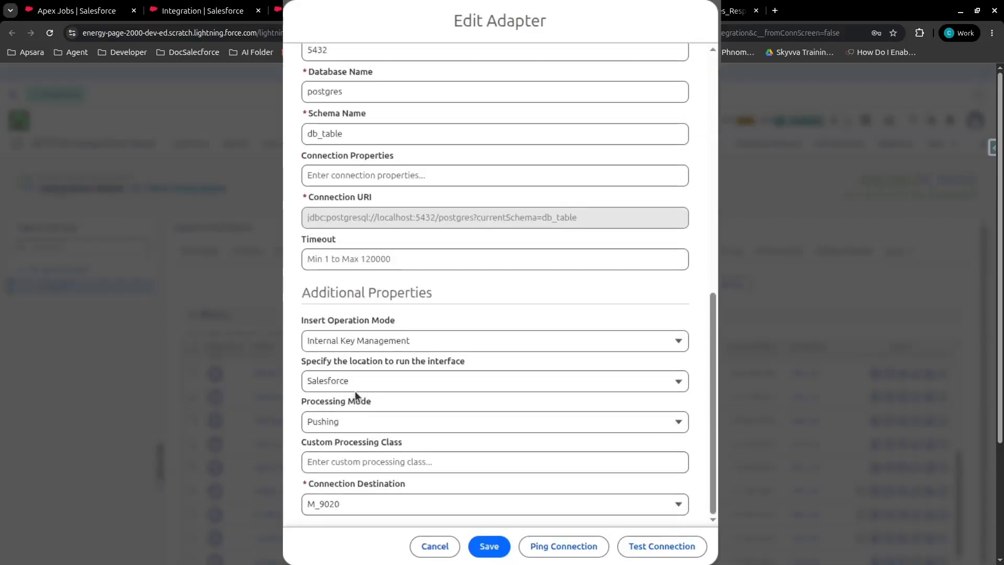
pyautogui.click(334, 505)
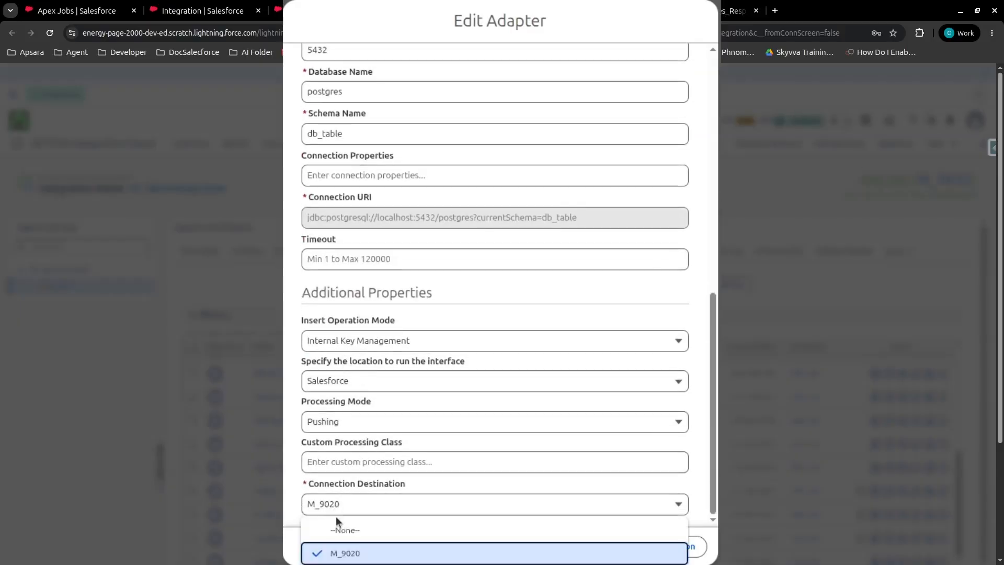
pyautogui.click(354, 553)
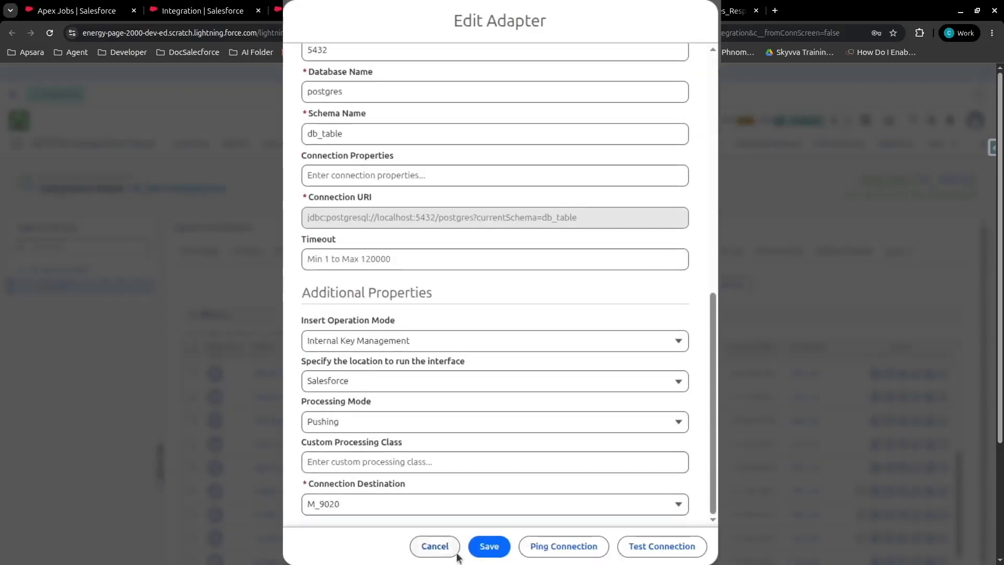
# Ping the adapter's database connection and save the adapter.
pyautogui.click(598, 552)
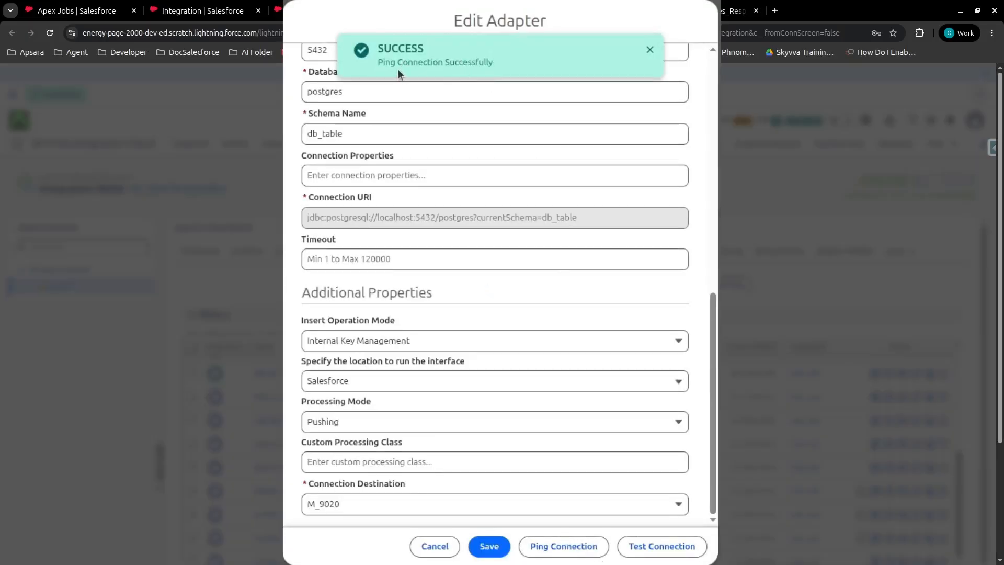
pyautogui.click(491, 547)
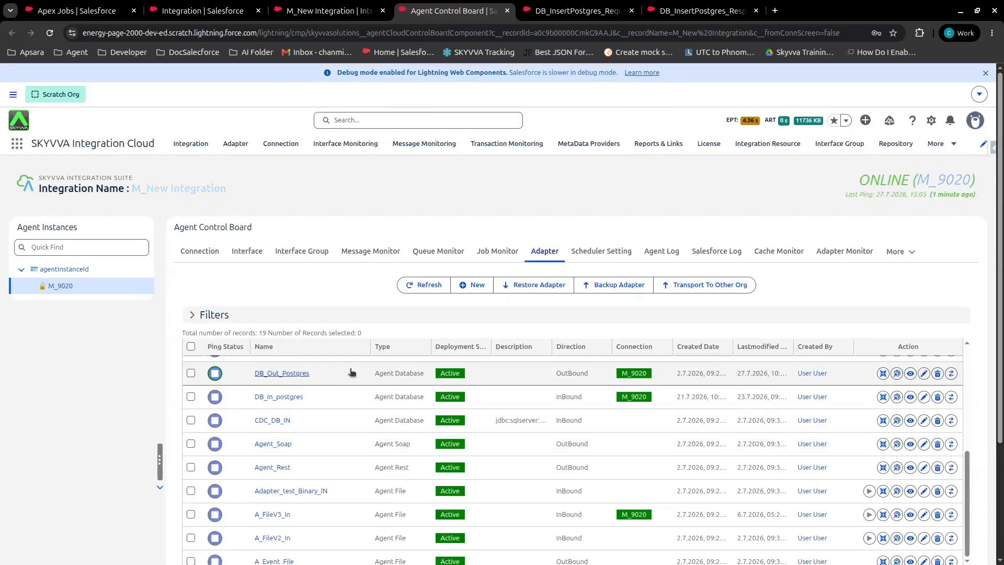
# Switch to the DB_InsertPostgres_Request interface, look over its details and open its field mapping.
pyautogui.click(556, 12)
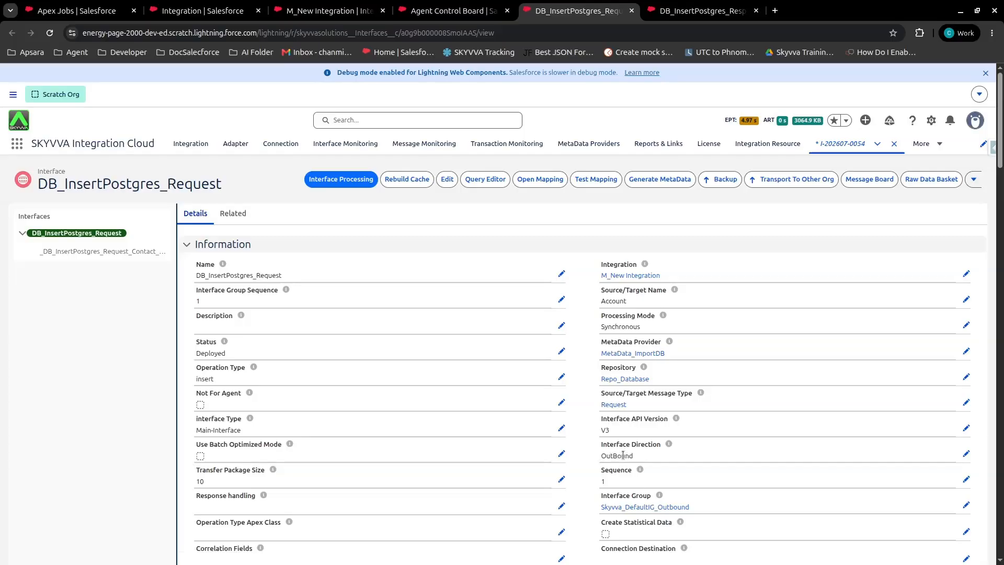
pyautogui.scroll(-2, 625, 464)
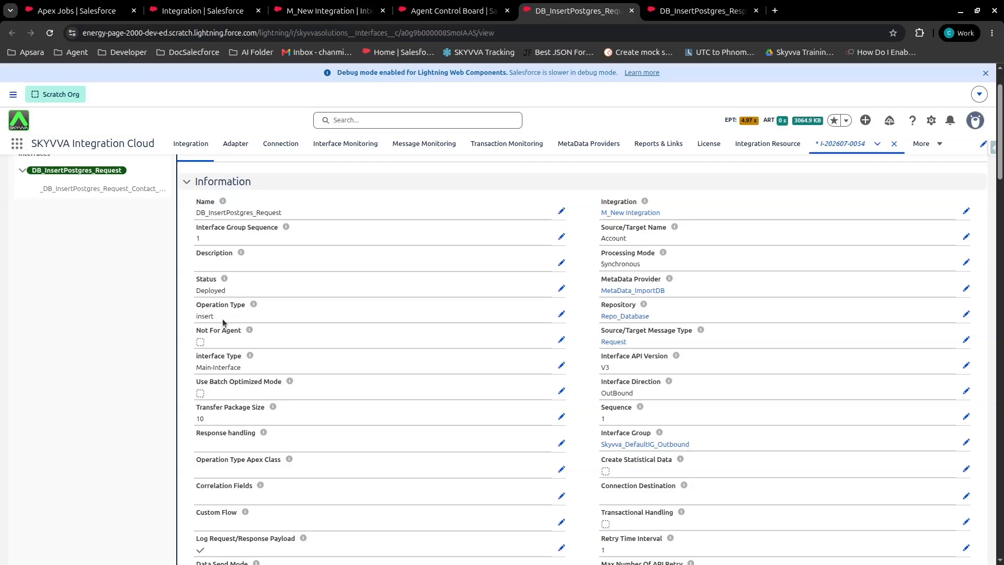
pyautogui.scroll(2, 571, 342)
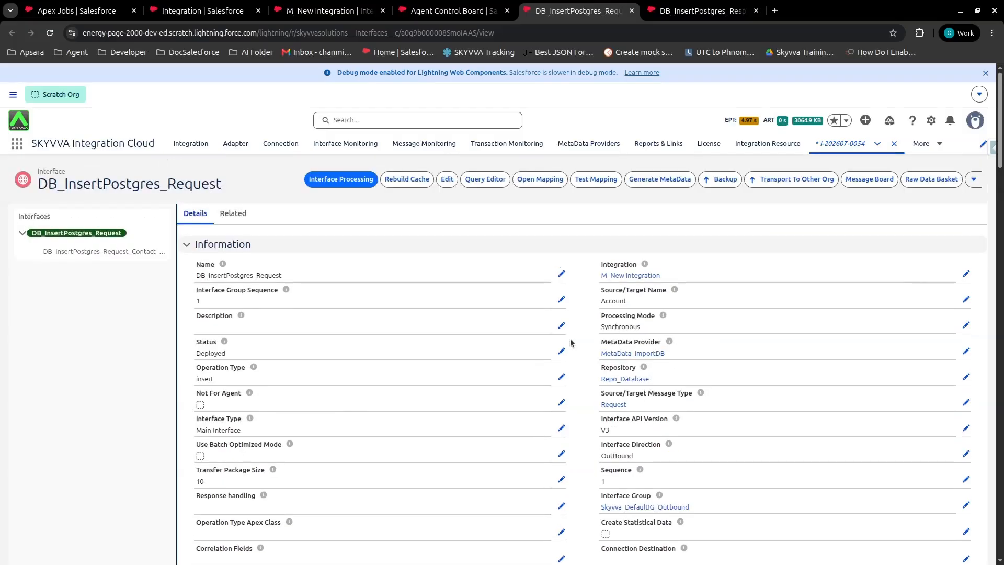
pyautogui.click(545, 181)
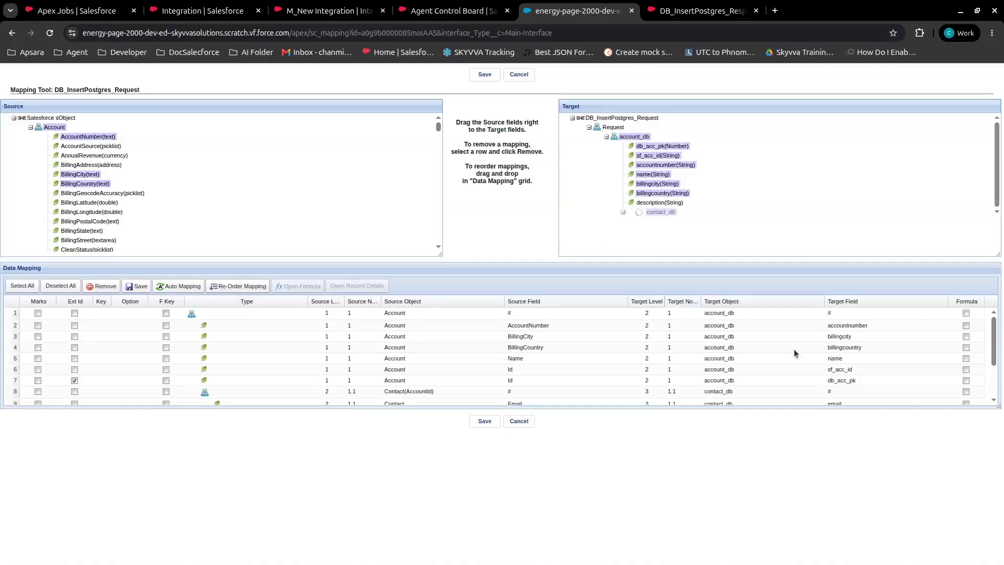
# Enlarge the data mapping grid, check the Account to account_db and Contact to contact_db field mappings, and save the request mapping.
pyautogui.moveTo(998, 405); pyautogui.dragTo(999, 471)
pyautogui.scroll(-3, 664, 209)
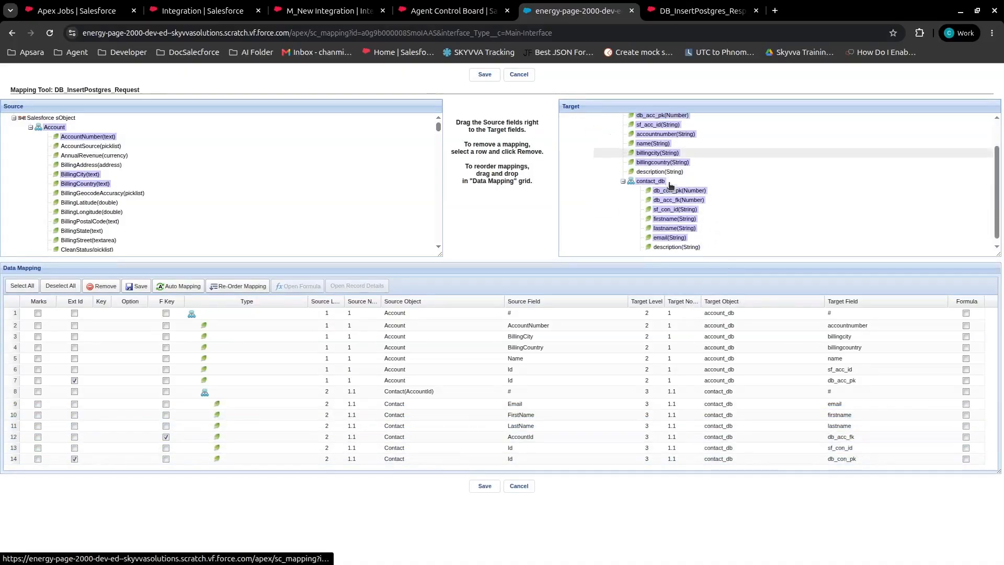
pyautogui.scroll(3, 659, 246)
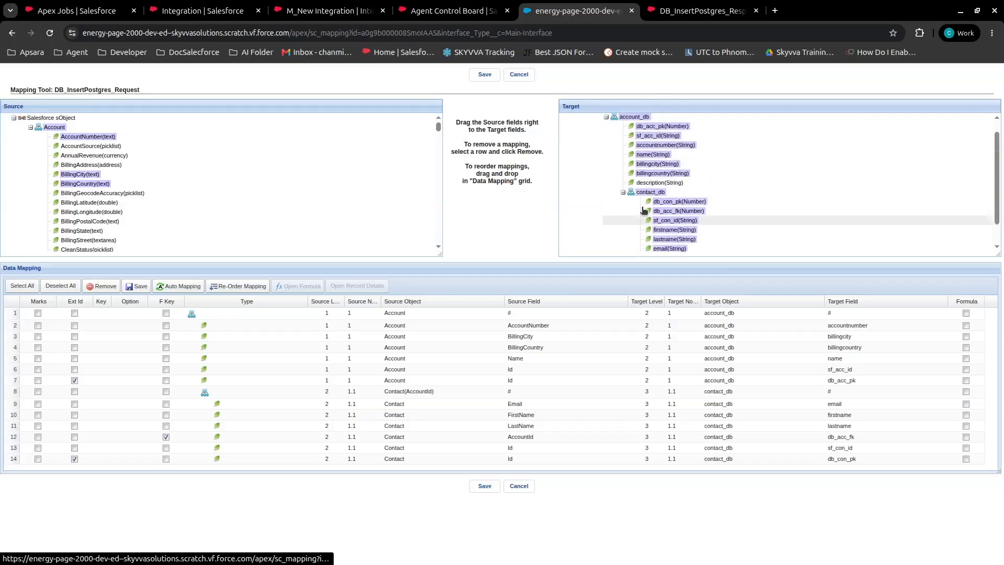
pyautogui.click(204, 316)
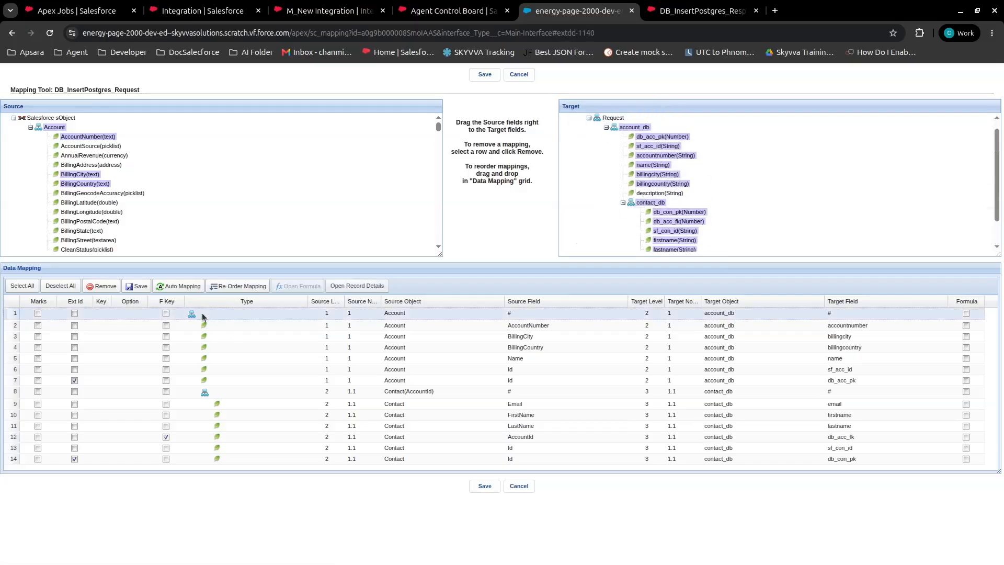
pyautogui.click(528, 324)
pyautogui.click(525, 336)
pyautogui.click(522, 347)
pyautogui.click(524, 359)
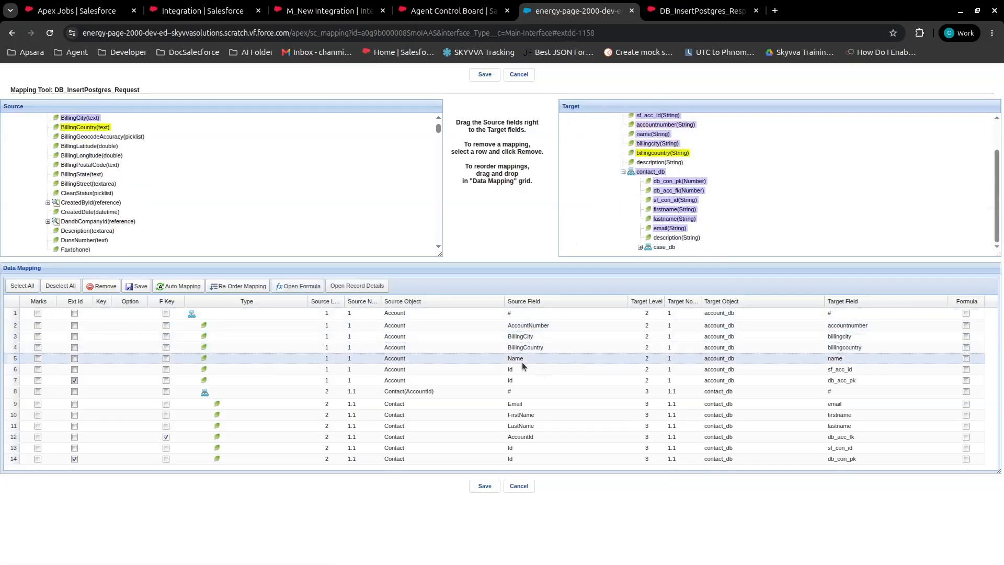
pyautogui.click(509, 404)
pyautogui.click(512, 426)
pyautogui.click(508, 432)
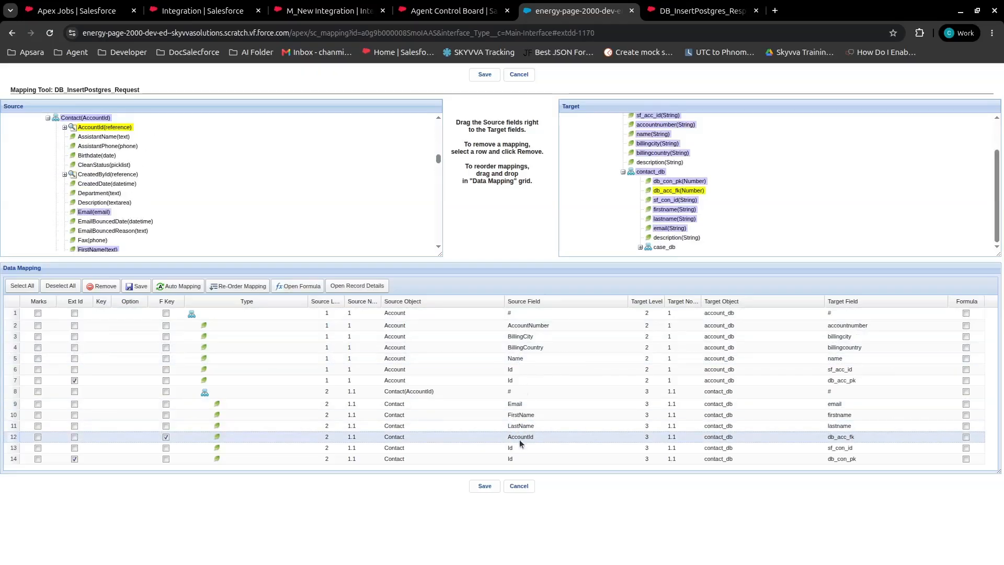
pyautogui.click(485, 486)
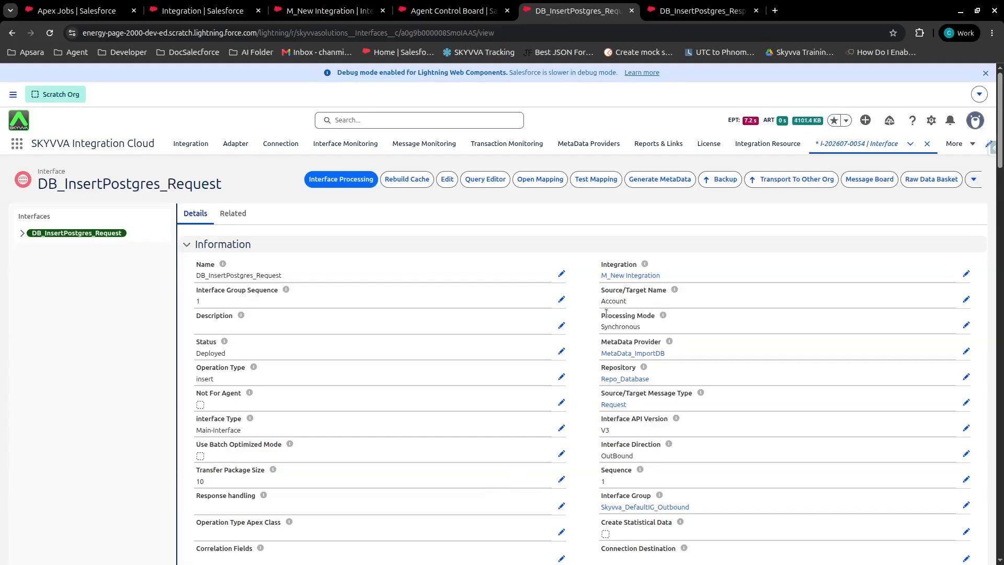
# Switch to the DB_InsertPostgres_Response interface, look over its details and open its field mapping.
pyautogui.click(700, 12)
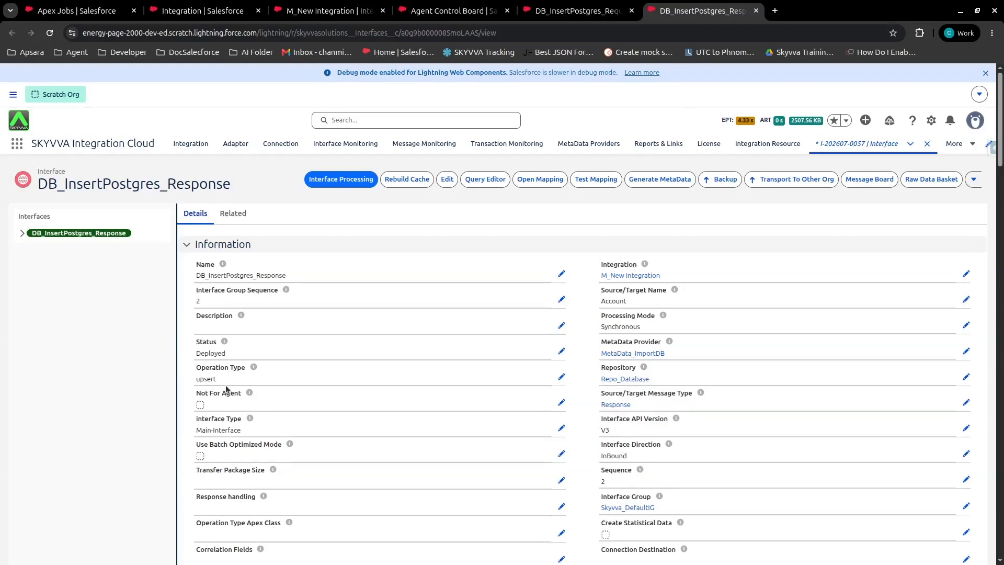
pyautogui.scroll(-1, 583, 472)
pyautogui.scroll(1, 581, 471)
pyautogui.click(534, 181)
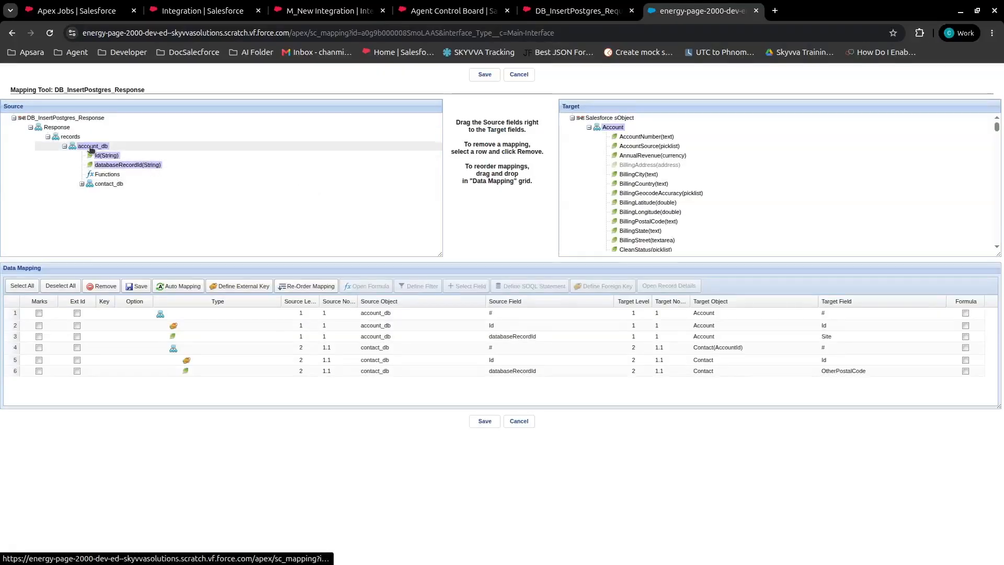
# Expand the contact_db source node, check the contact_db mapping rows to Contact, and save the response mapping.
pyautogui.click(82, 185)
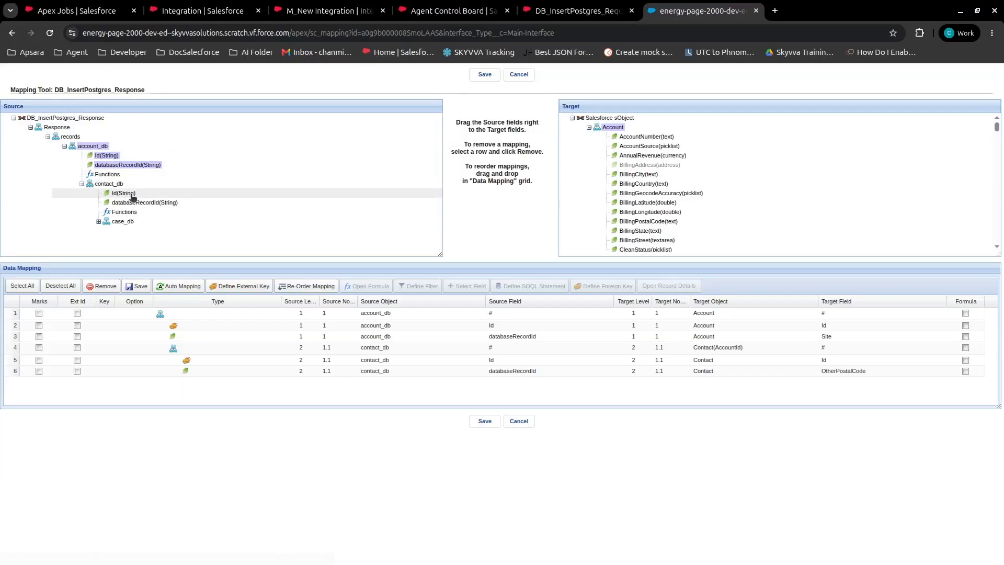
pyautogui.click(330, 352)
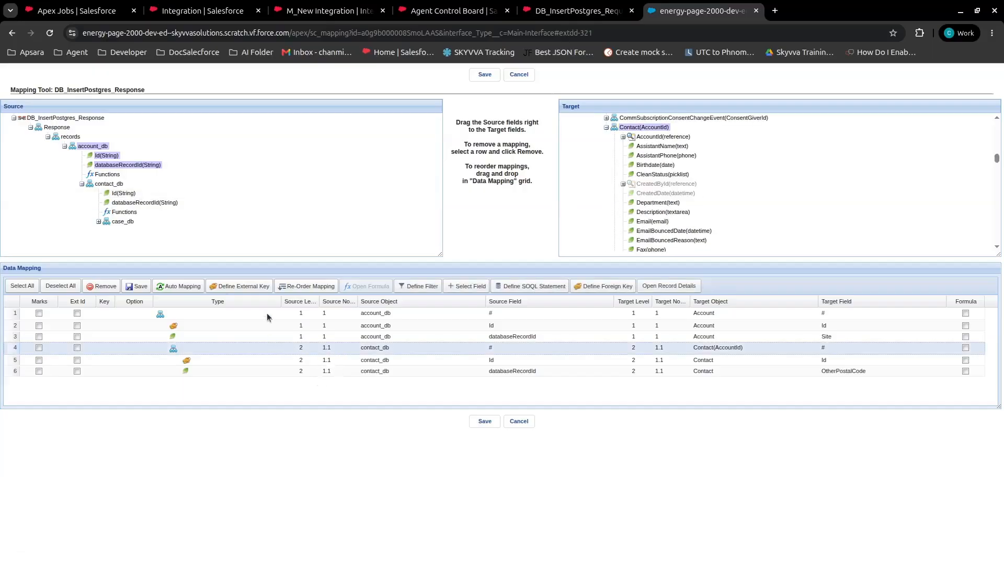
pyautogui.click(277, 371)
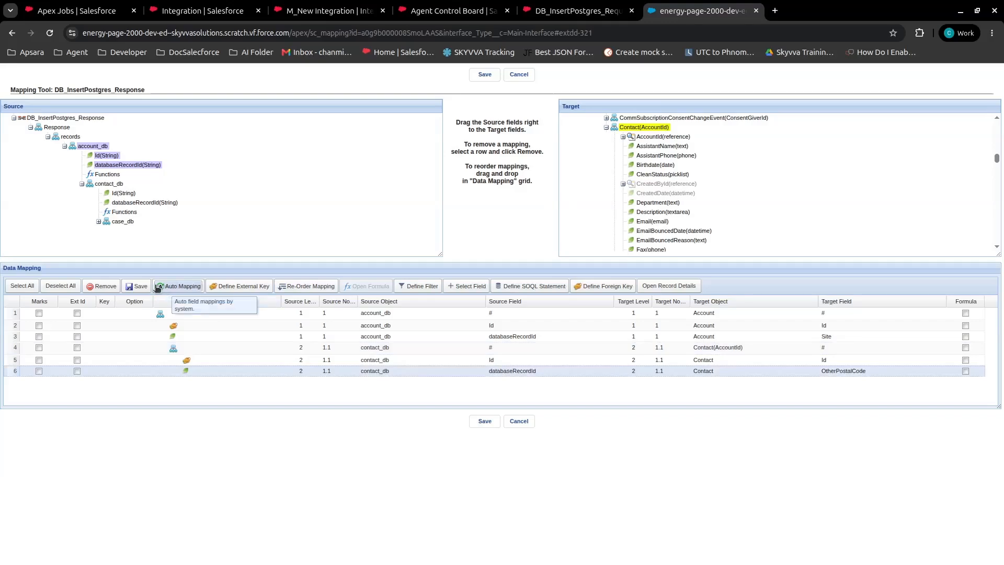
pyautogui.click(485, 421)
pyautogui.click(616, 134)
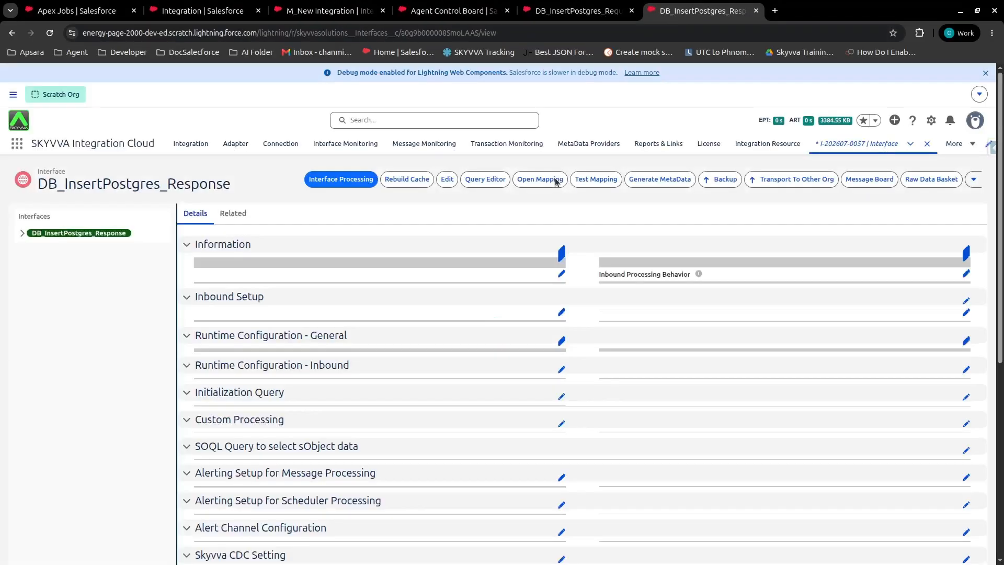
# Switch to the DB_InsertPostgres_Request interface and review its outbound adapter, SOQL query, linked response interface and filter query.
pyautogui.click(578, 12)
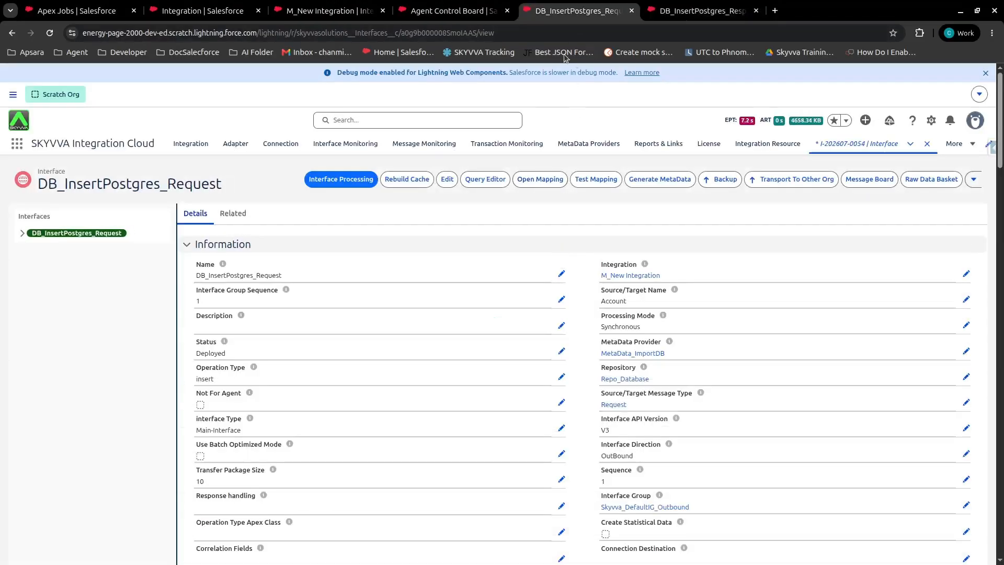
pyautogui.scroll(-12, 381, 296)
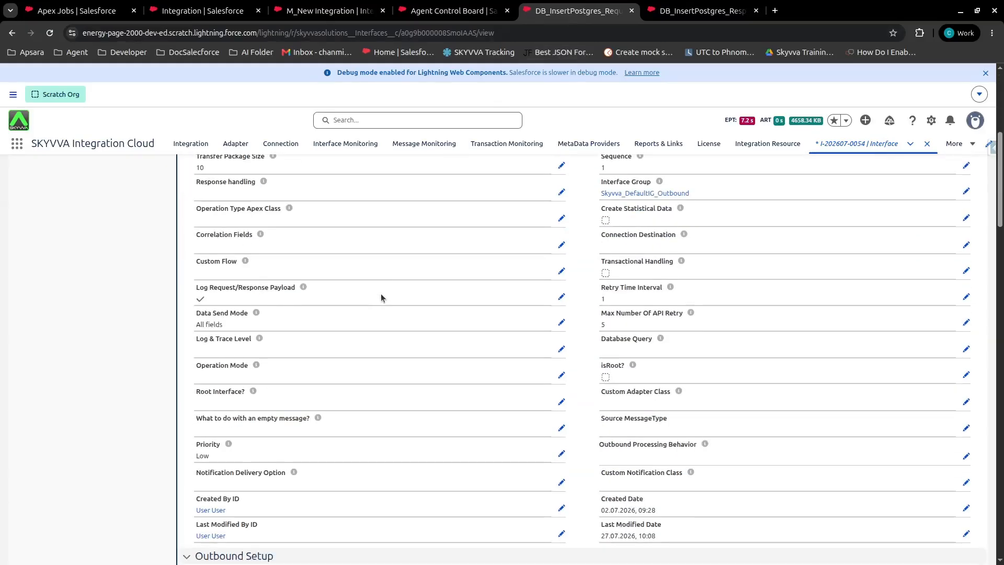
pyautogui.moveTo(222, 301)
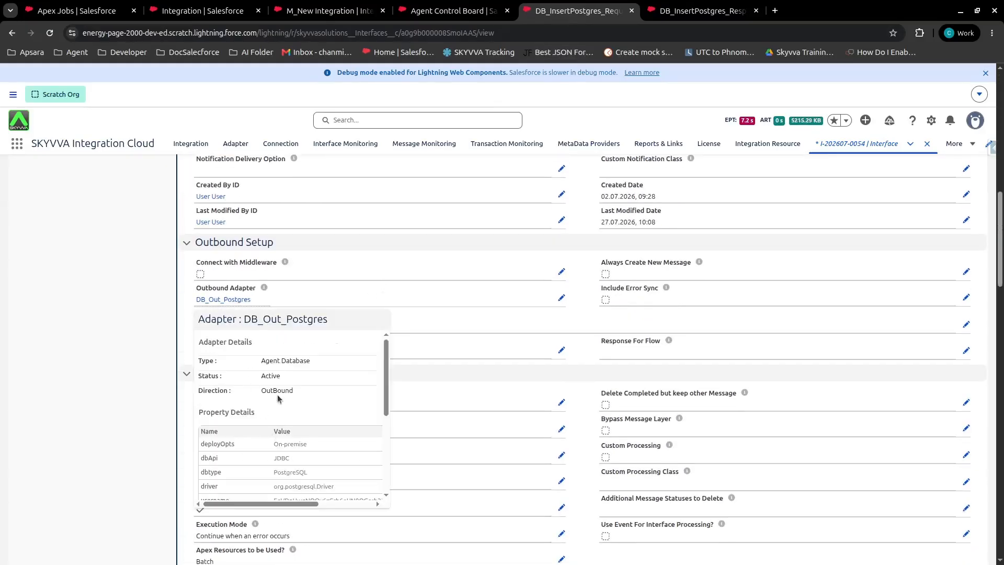
pyautogui.scroll(-20, 616, 447)
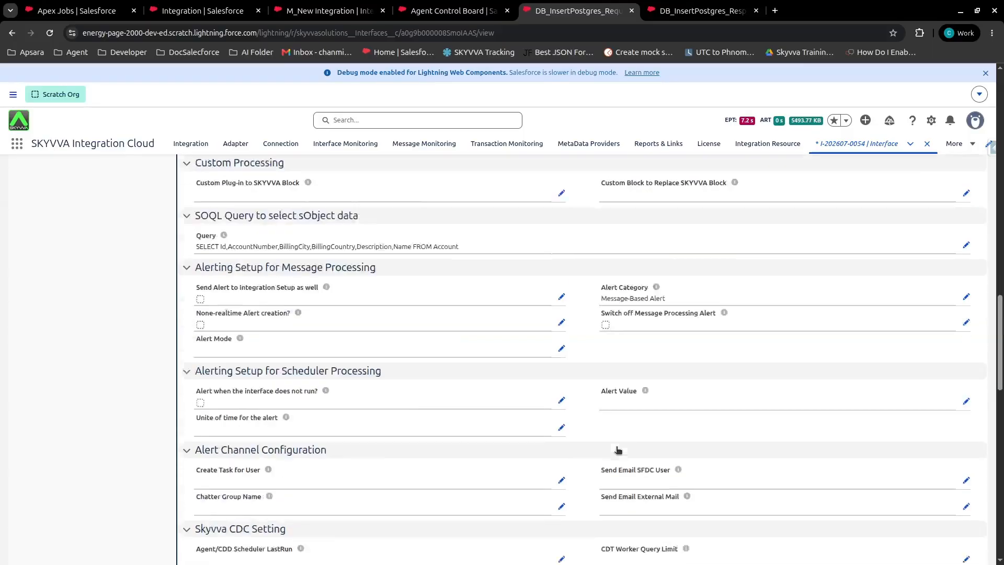
pyautogui.scroll(-3, 617, 456)
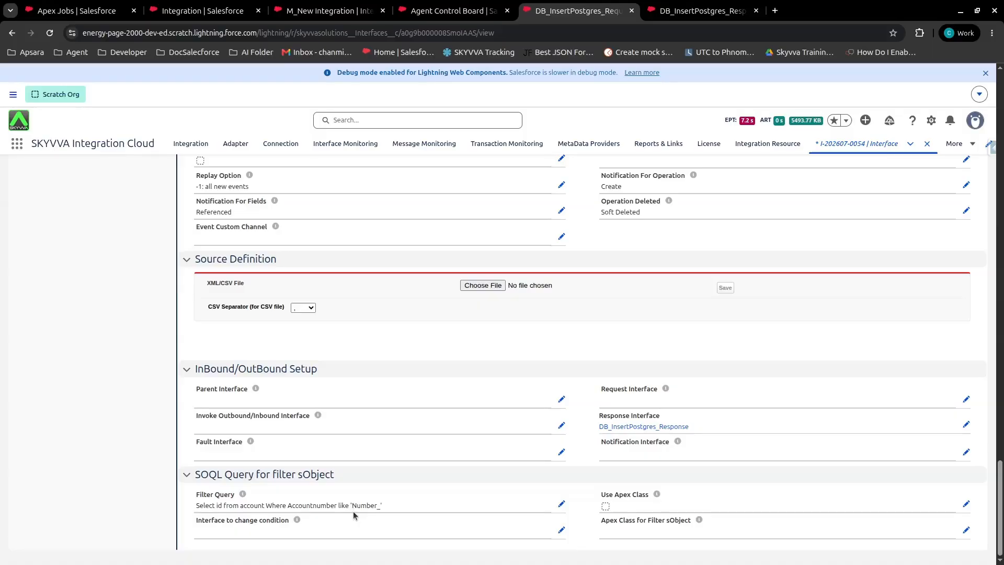
# Show the interface list in the Agent Control Board and widen its Adapter and Connection Destination columns.
pyautogui.click(445, 12)
pyautogui.click(245, 253)
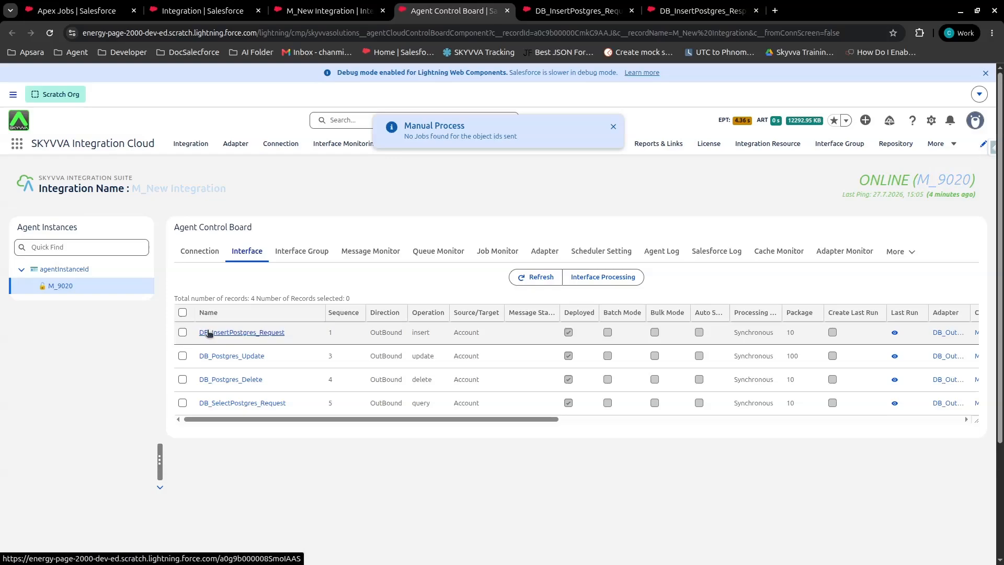
pyautogui.moveTo(381, 419); pyautogui.dragTo(589, 407)
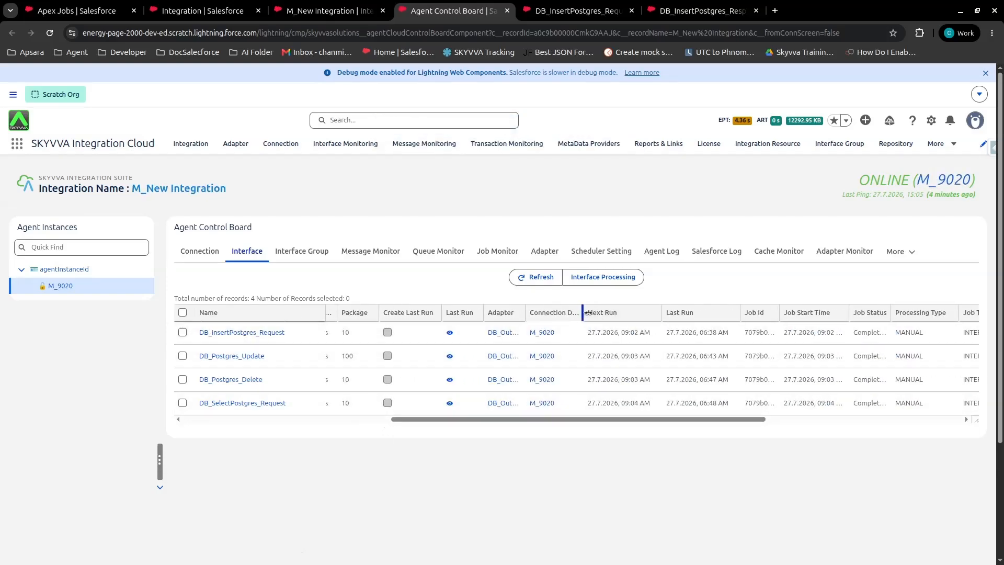
pyautogui.moveTo(581, 312); pyautogui.dragTo(619, 312)
pyautogui.moveTo(519, 310); pyautogui.dragTo(557, 310)
pyautogui.moveTo(504, 419); pyautogui.dragTo(305, 418)
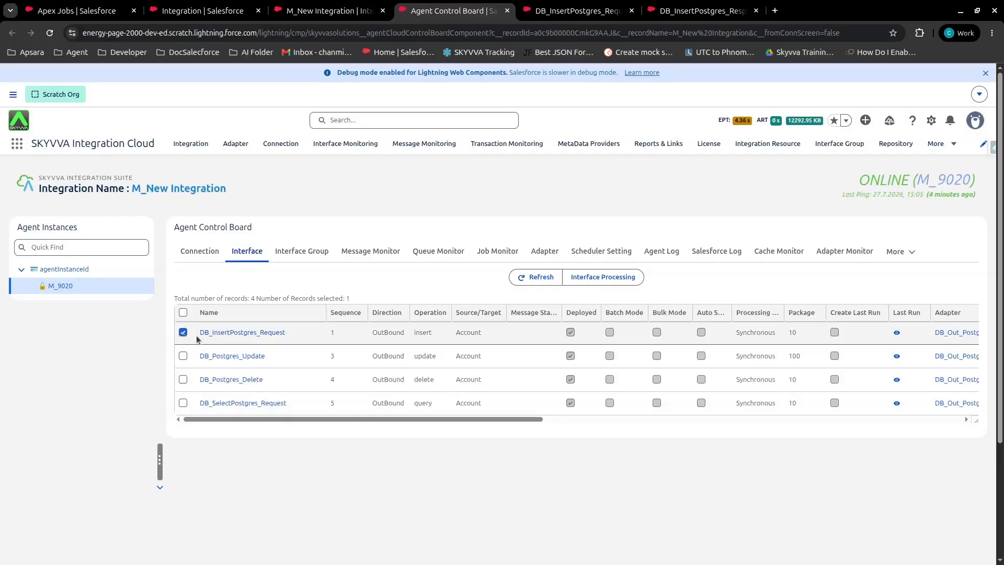
# Manually process the DB_InsertPostgres_Request interface, using its SOQL filter query to select the sObject.
pyautogui.click(602, 277)
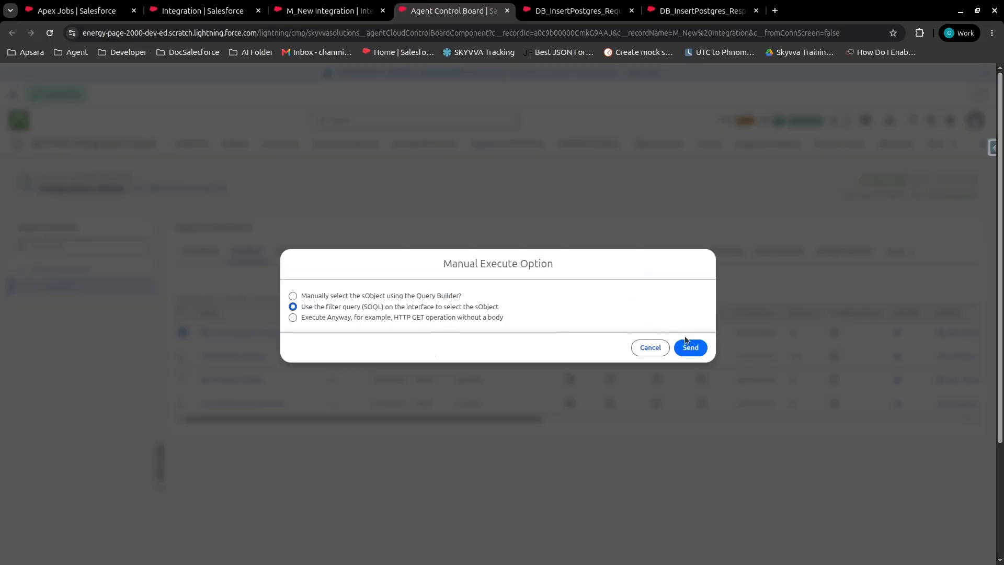
pyautogui.click(690, 348)
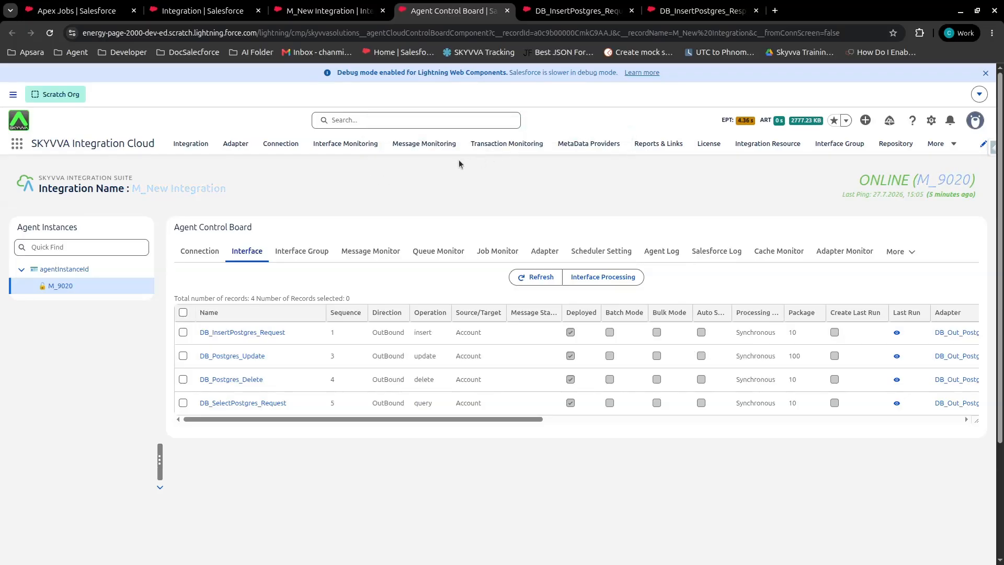
# Open the Agent Control Board's message monitor and apply the filter to list the messages of M_New Integration.
pyautogui.click(372, 252)
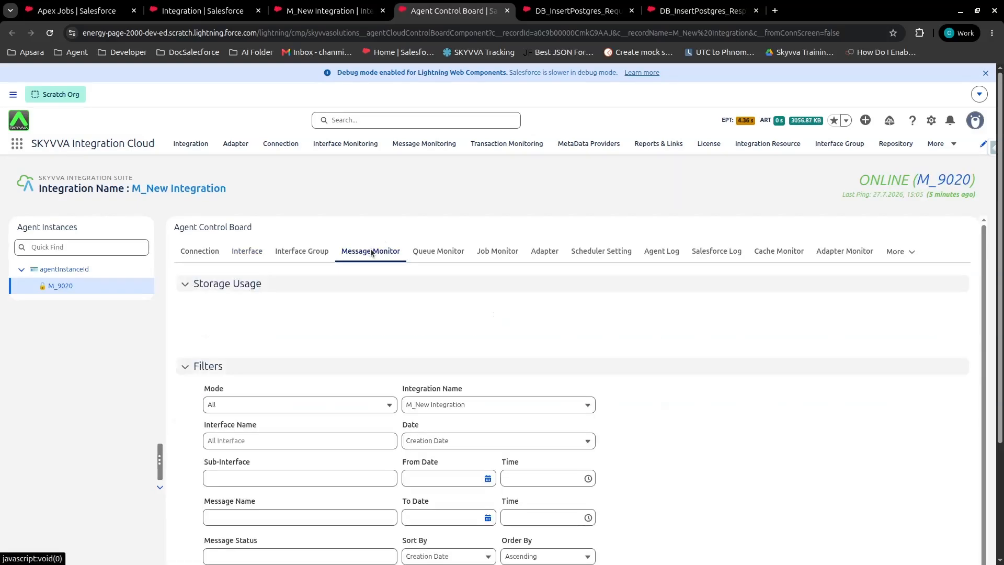
pyautogui.scroll(-3, 371, 252)
pyautogui.scroll(-2, 489, 461)
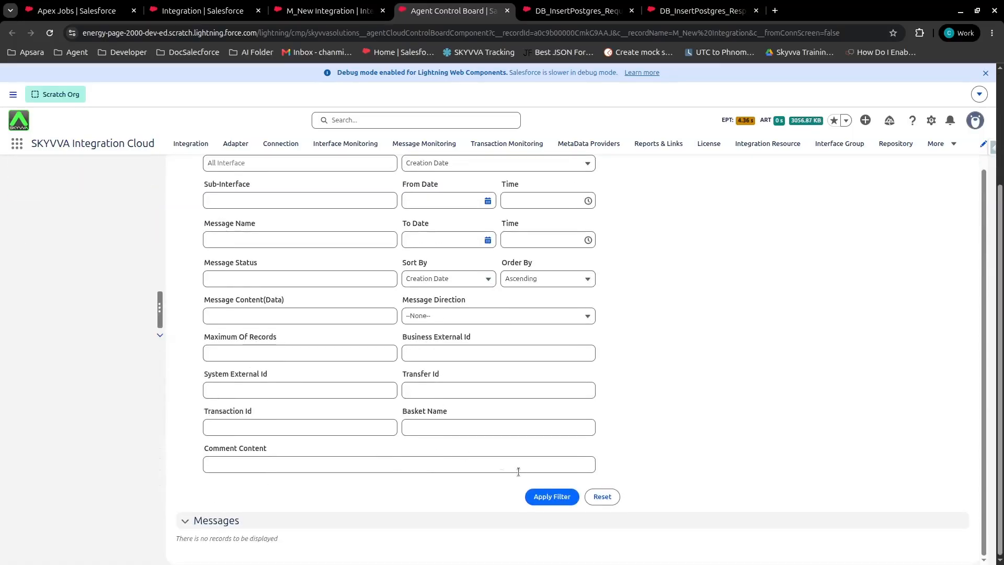
pyautogui.click(556, 500)
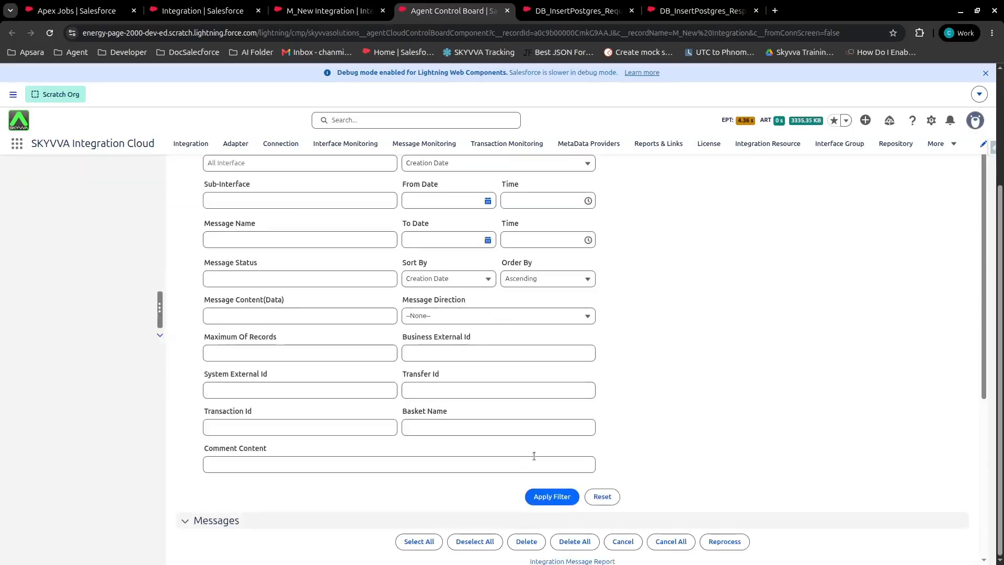
pyautogui.scroll(-4, 534, 463)
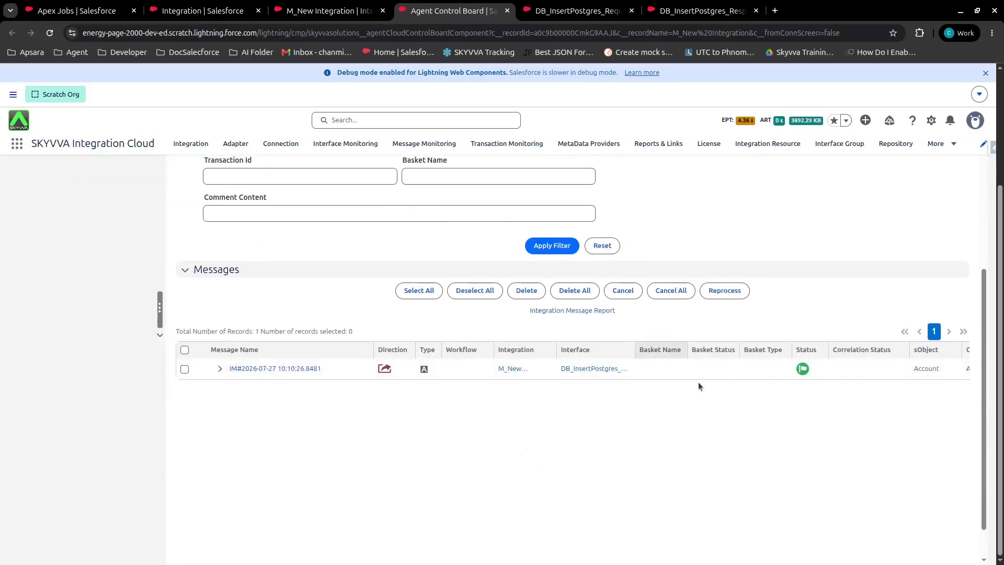
# Expand the agent message and its request message, and check the status and comment of each Account record.
pyautogui.click(220, 369)
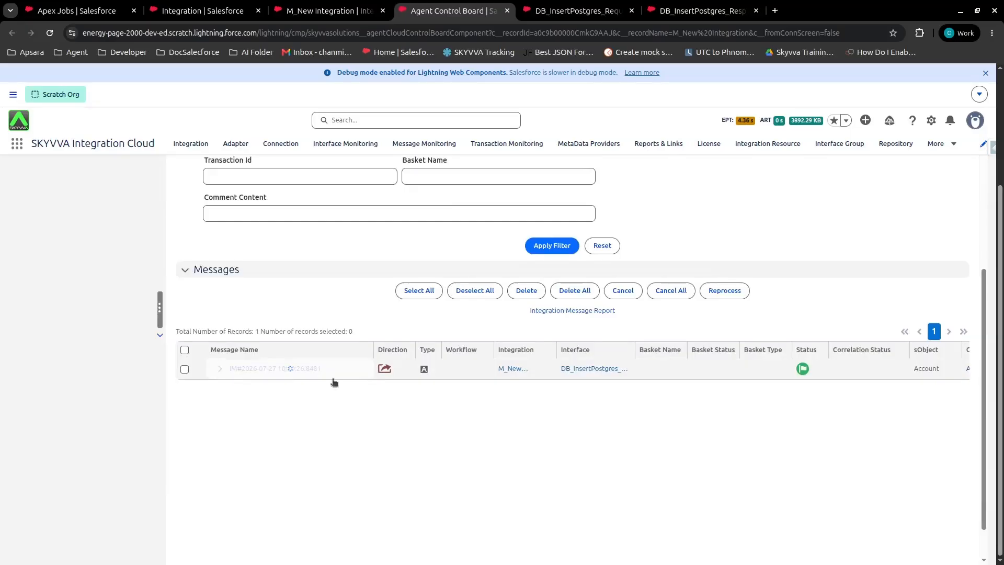
pyautogui.click(228, 390)
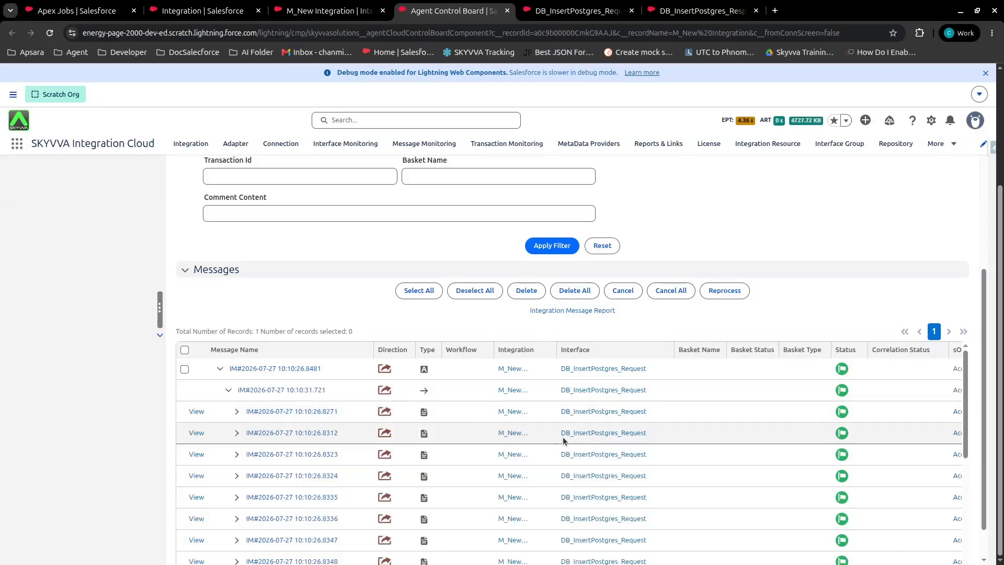
pyautogui.hscroll(5, 809, 473)
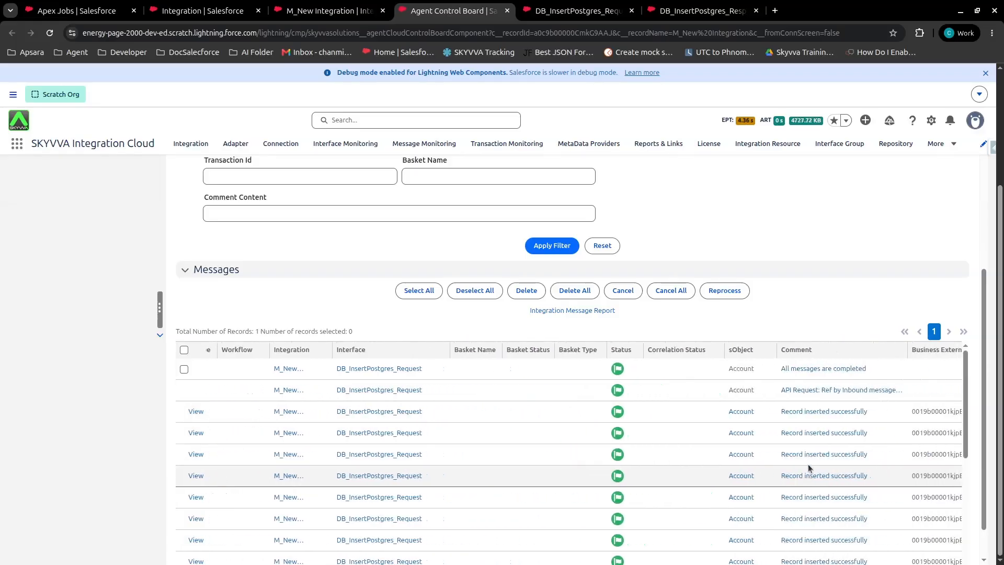
pyautogui.hscroll(2, 814, 521)
pyautogui.hscroll(-7, 814, 521)
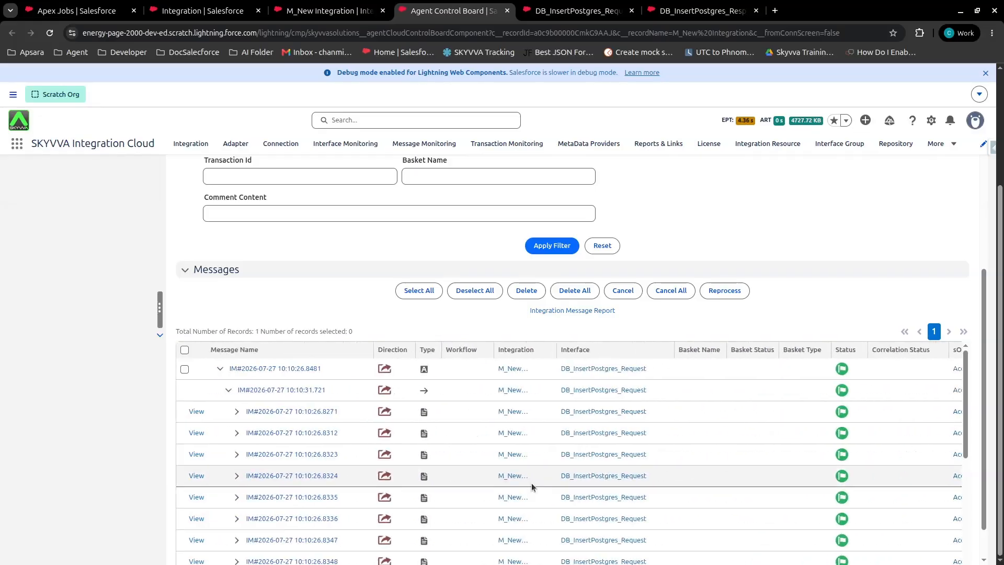
# Open the top-level agent message in a new browser tab and expand its outbound request and inbound response branches.
pyautogui.middleClick(248, 368)
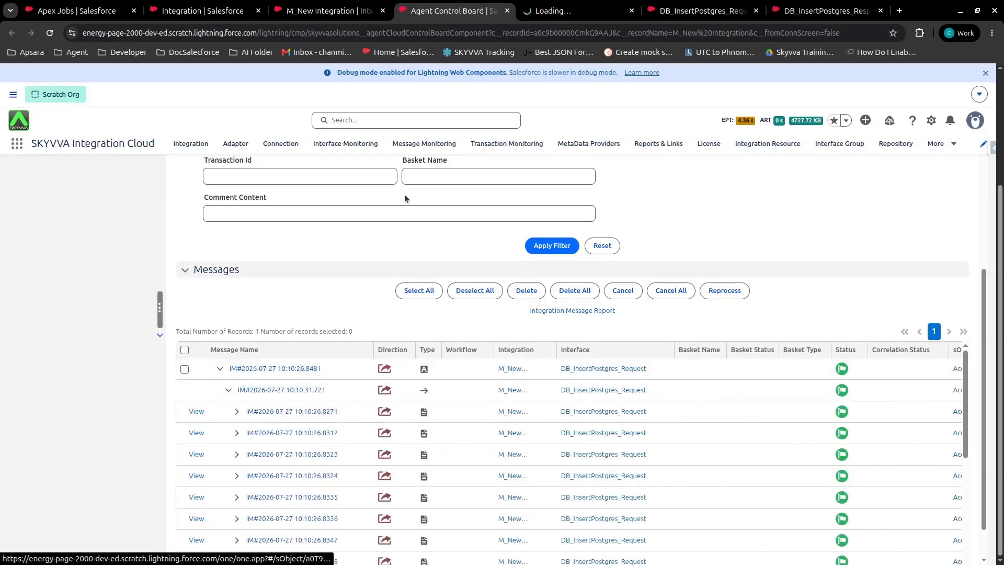
pyautogui.click(563, 11)
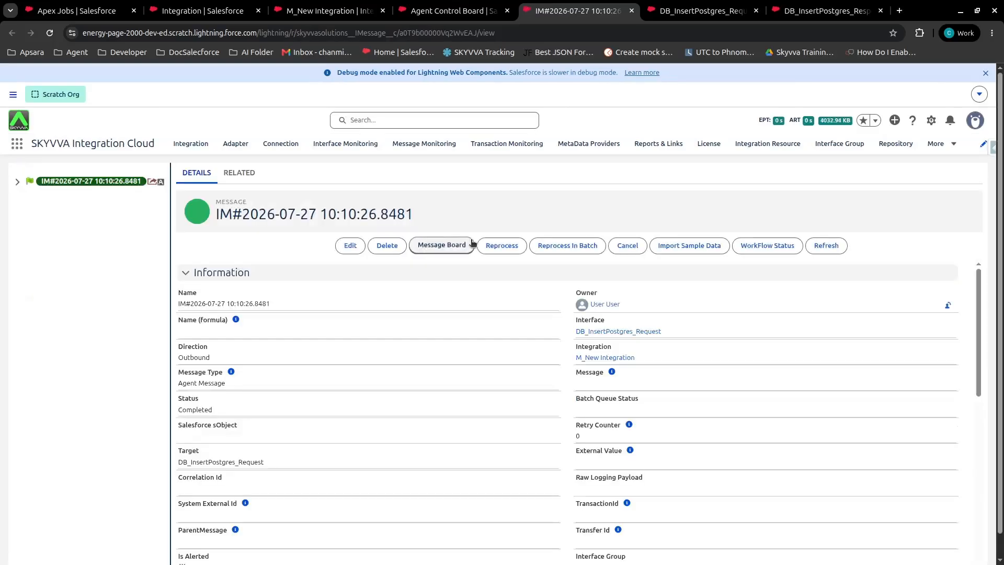
pyautogui.click(17, 183)
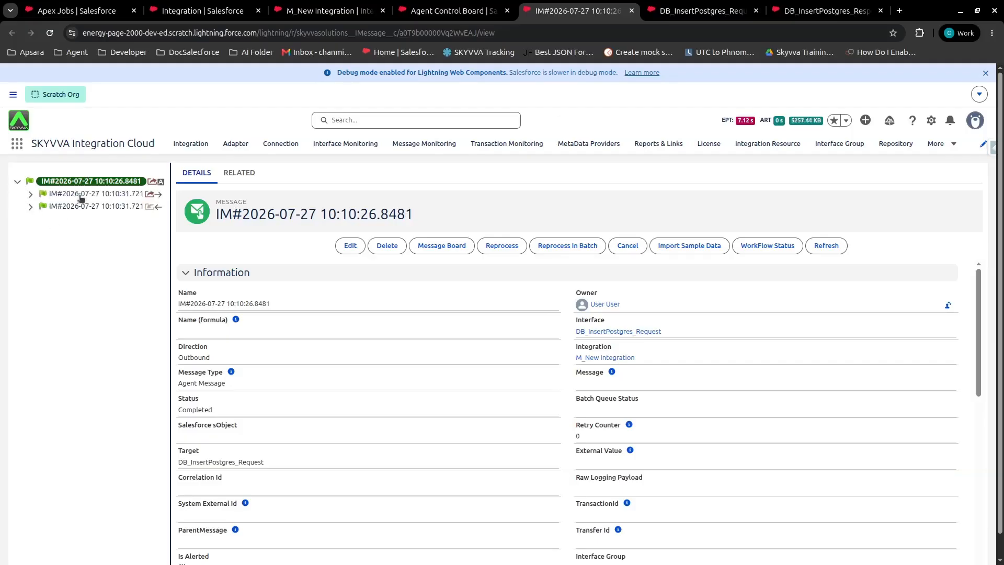
pyautogui.click(30, 194)
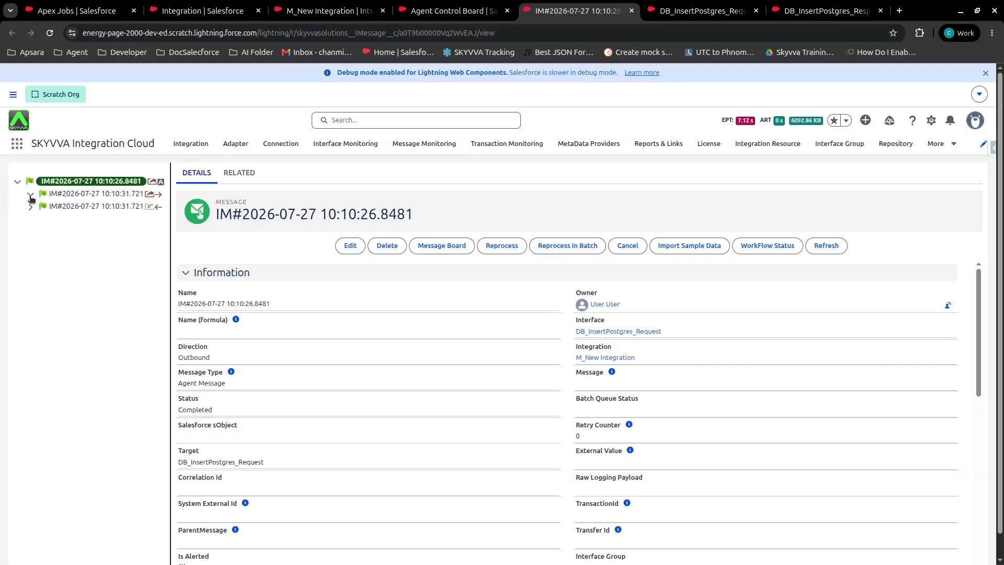
pyautogui.click(38, 330)
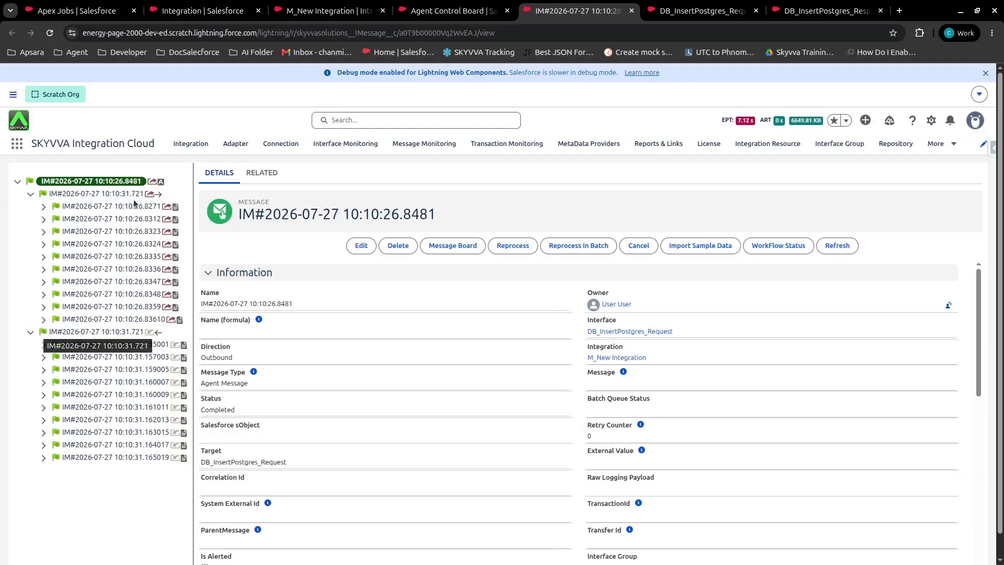
# Inspect the outbound request message, then the comment and data of its first Account record and that record's child Contact.
pyautogui.click(109, 194)
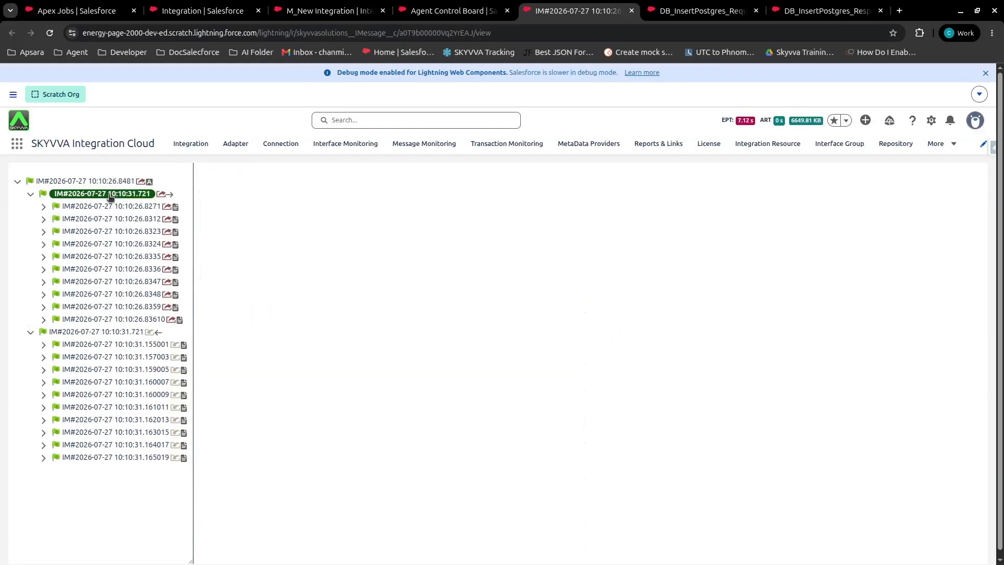
pyautogui.scroll(-10, 328, 350)
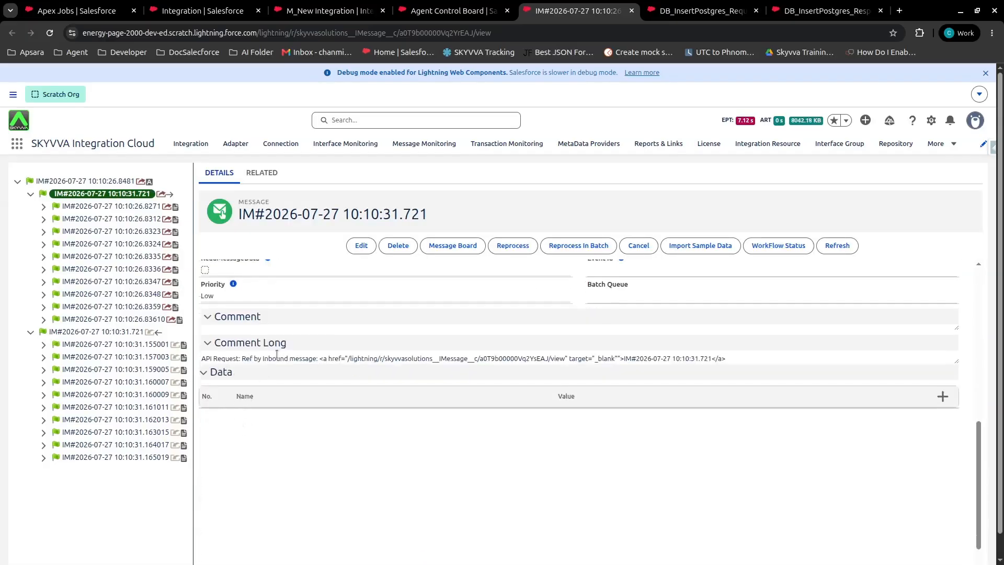
pyautogui.scroll(3, 276, 354)
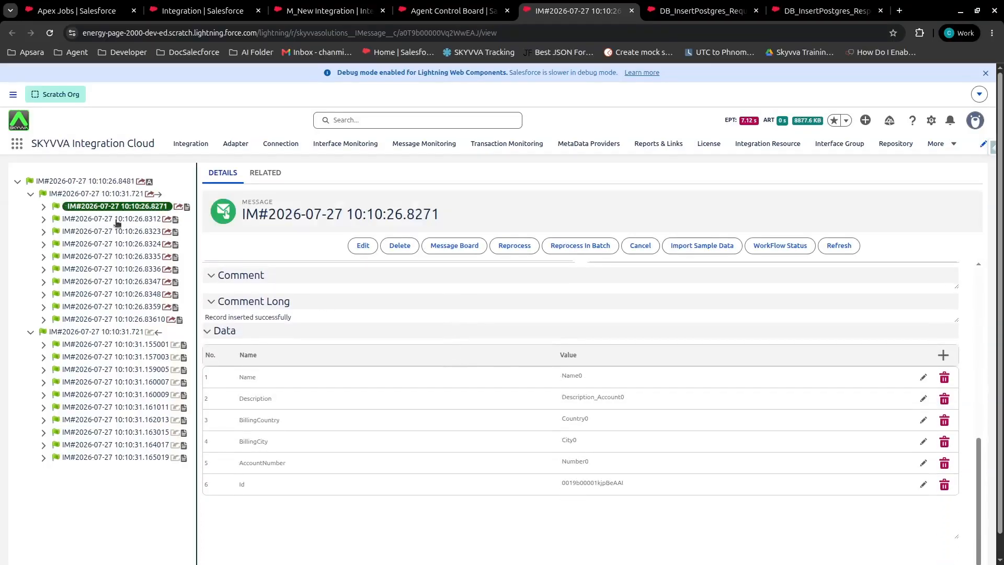
pyautogui.click(44, 207)
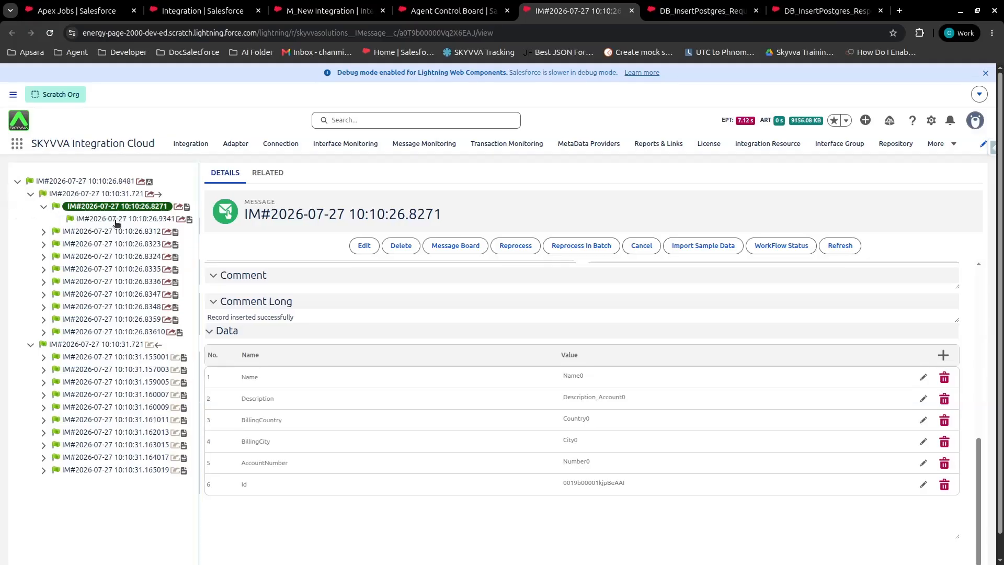
pyautogui.click(116, 220)
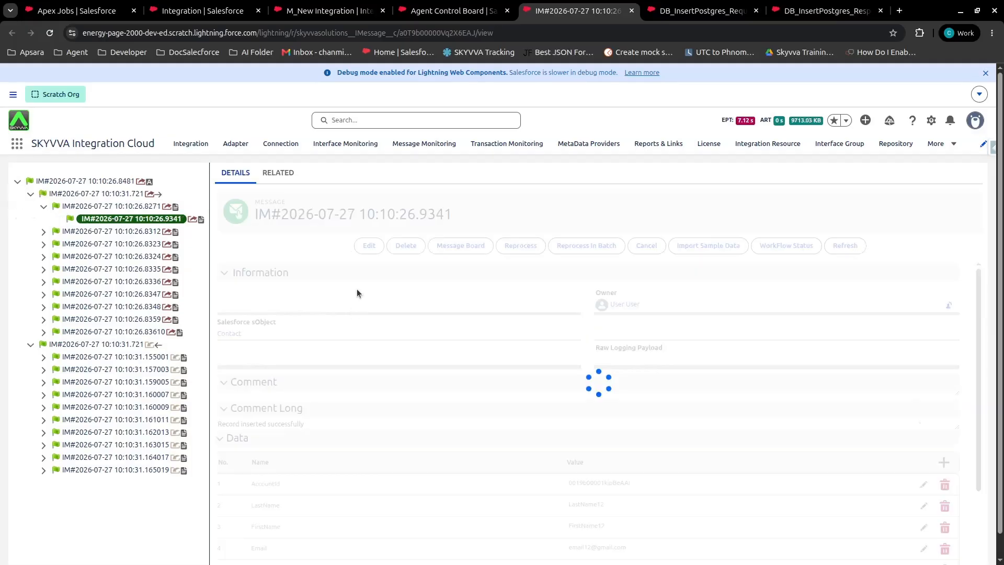
pyautogui.scroll(-4, 356, 288)
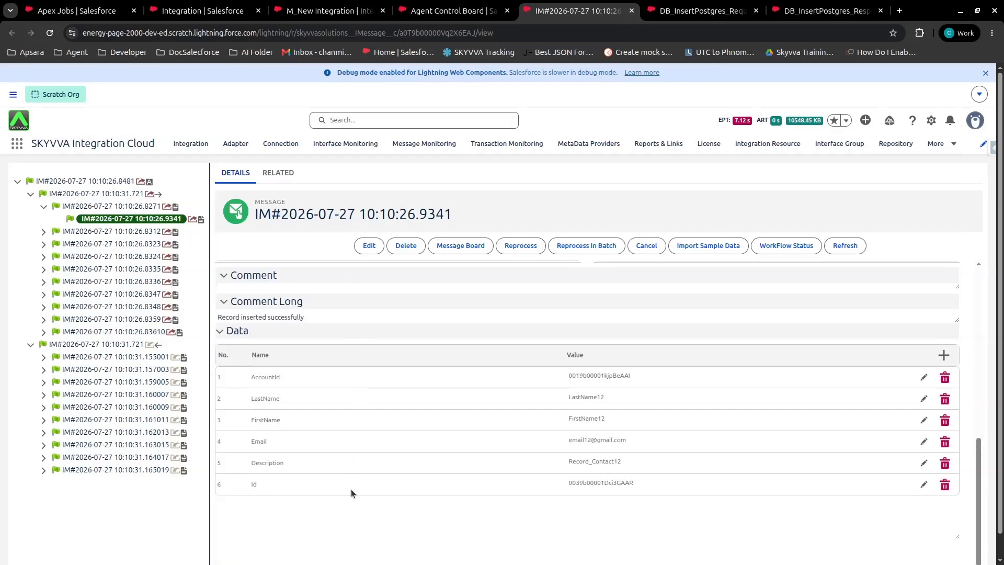
# Inspect the inbound response message, then the databaseRecordId and Id data of its first Account record and that record's child Contact.
pyautogui.click(107, 345)
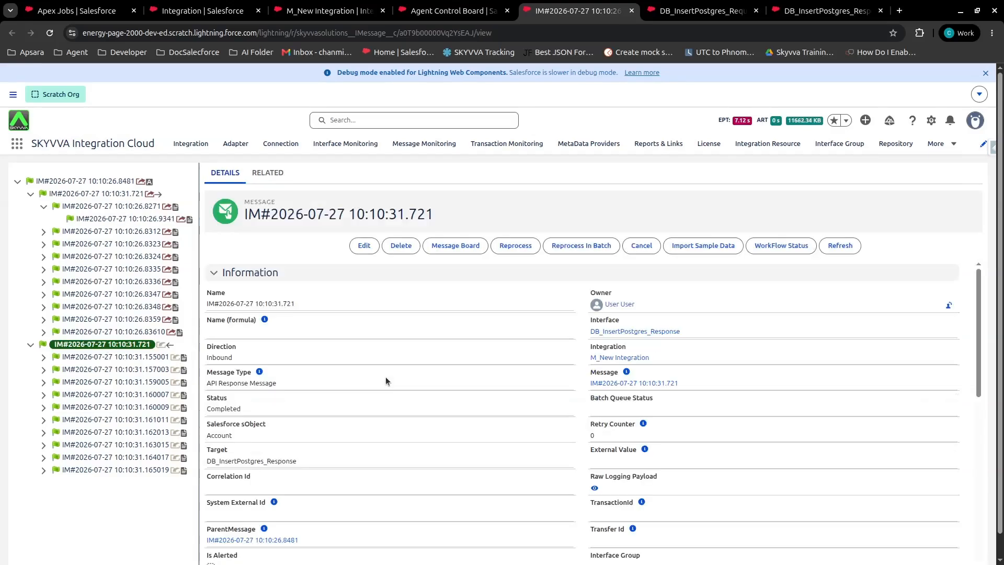
pyautogui.scroll(-6, 388, 376)
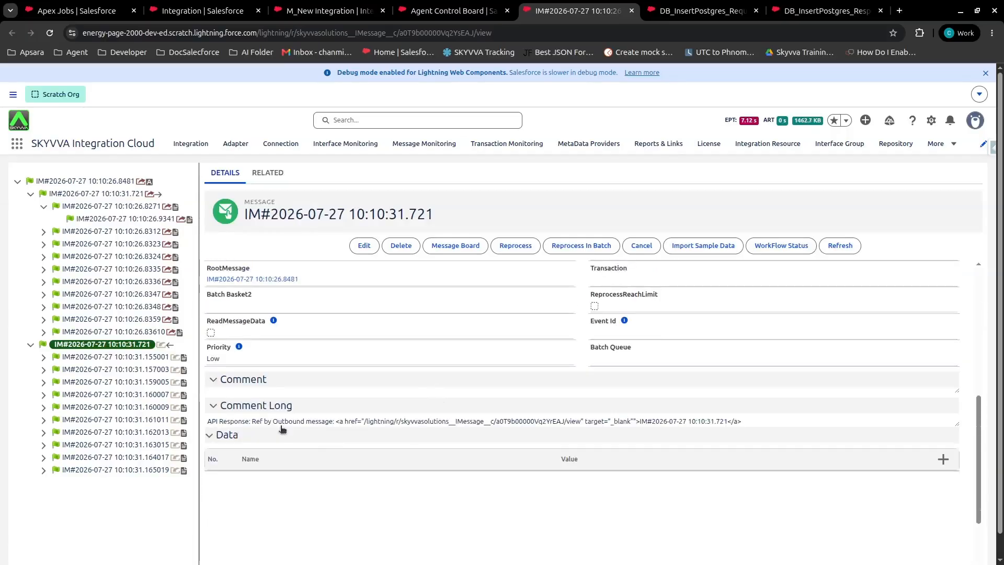
pyautogui.click(62, 358)
pyautogui.click(47, 358)
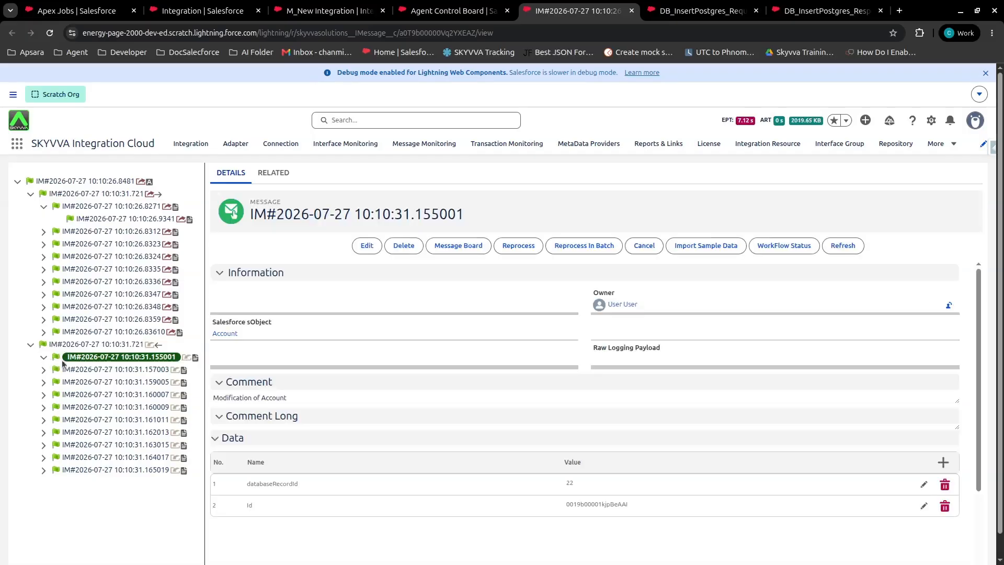
pyautogui.scroll(-2, 476, 420)
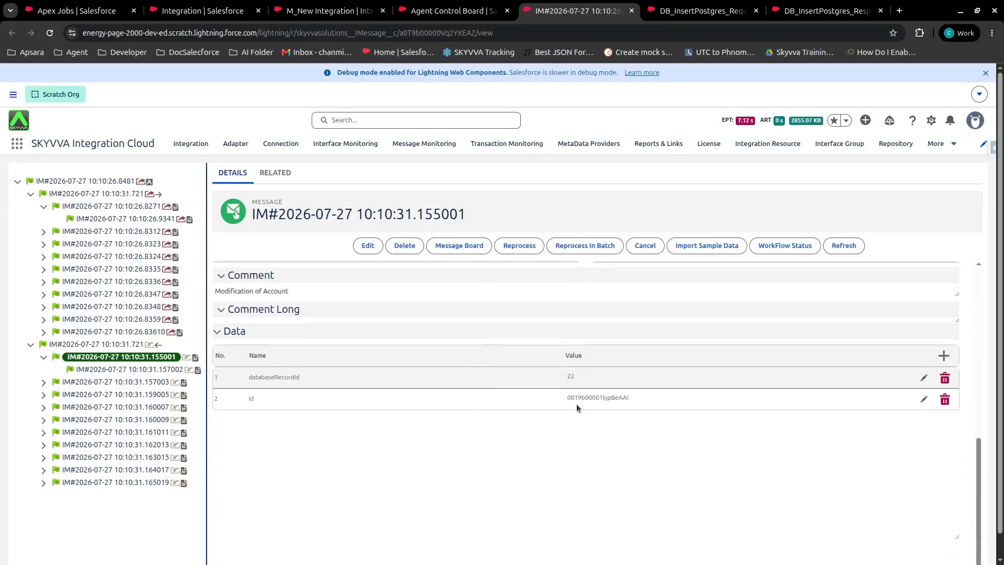
pyautogui.click(99, 370)
pyautogui.scroll(-5, 586, 430)
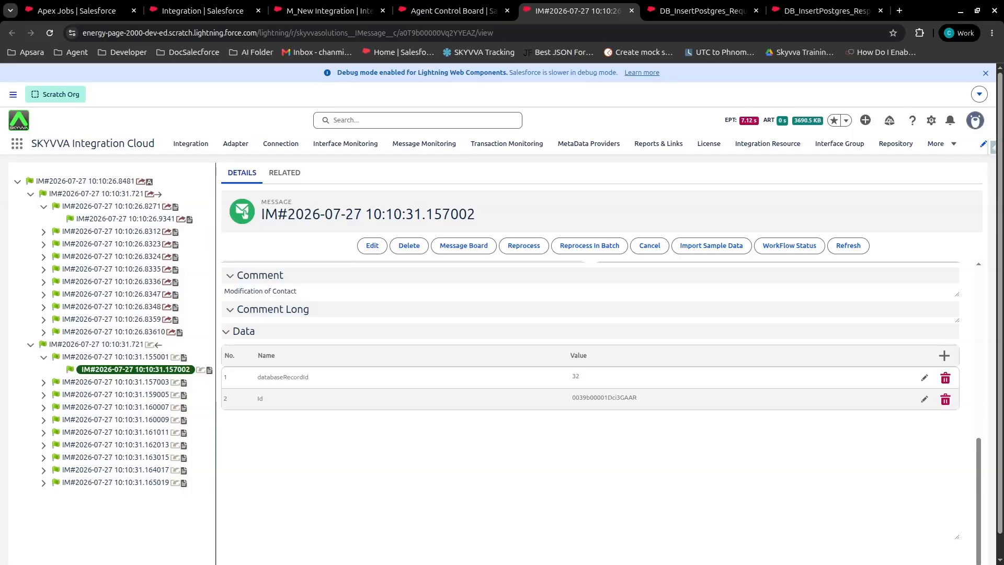
# Switch to pgAdmin and run only the Select * From db_table.account_db; query to check the inserted accounts.
pyautogui.moveTo(0, 122); pyautogui.dragTo(539, 84)
pyautogui.click(894, 81)
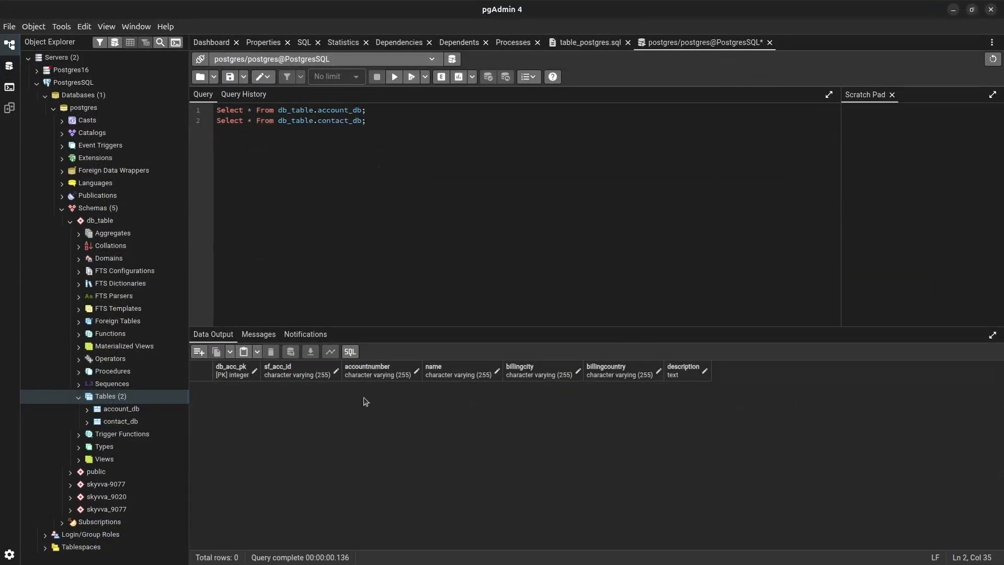
pyautogui.moveTo(379, 114); pyautogui.dragTo(209, 115)
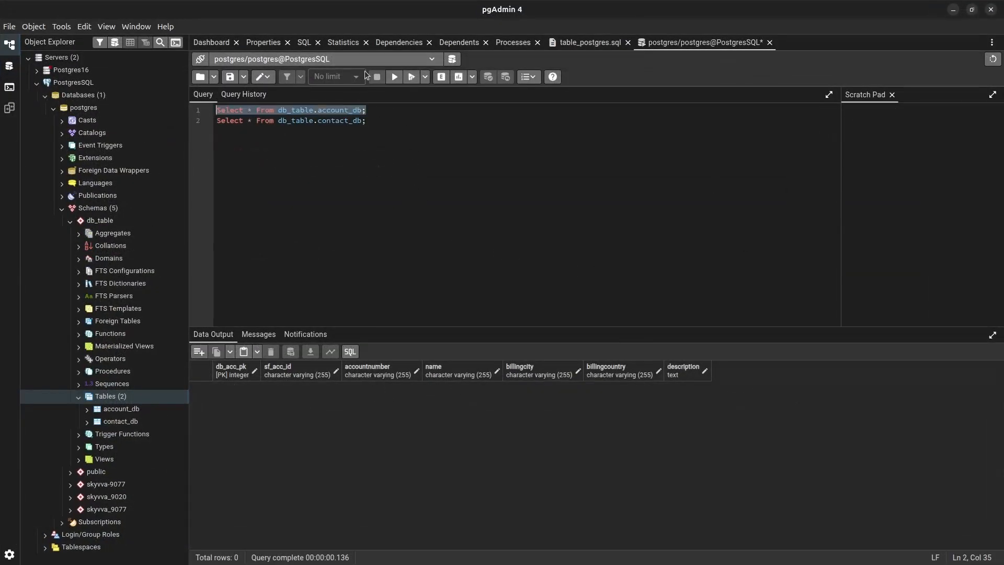
pyautogui.click(394, 77)
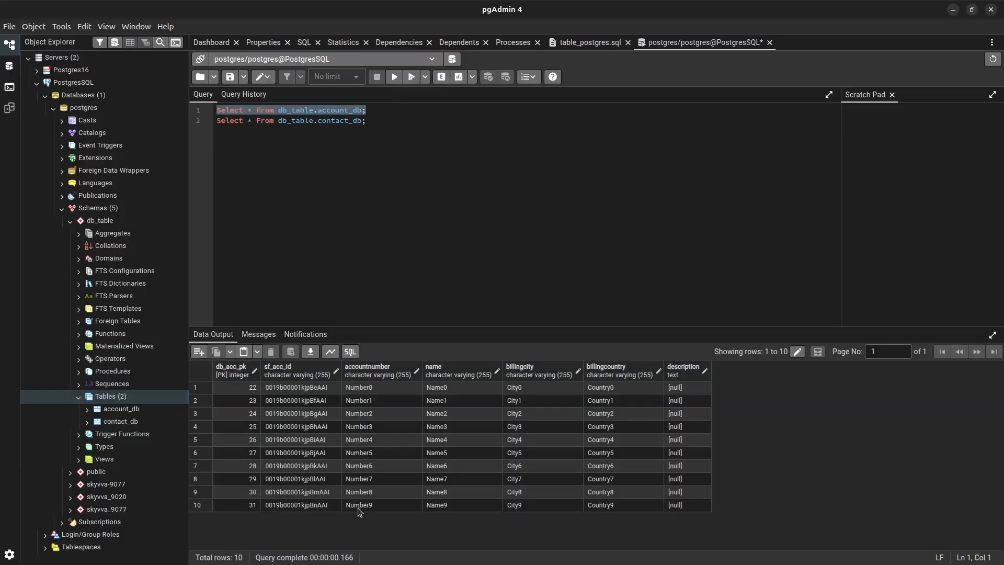
# Run only the Select * From db_table.contact_db; query to check the inserted contacts, and return to the Salesforce message page.
pyautogui.click(264, 121)
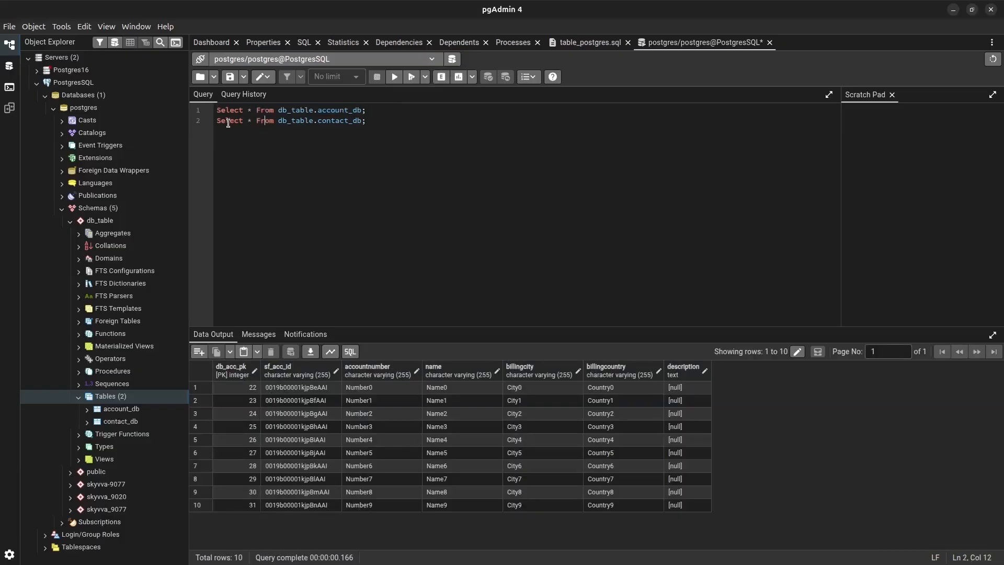
pyautogui.moveTo(217, 121); pyautogui.dragTo(368, 140)
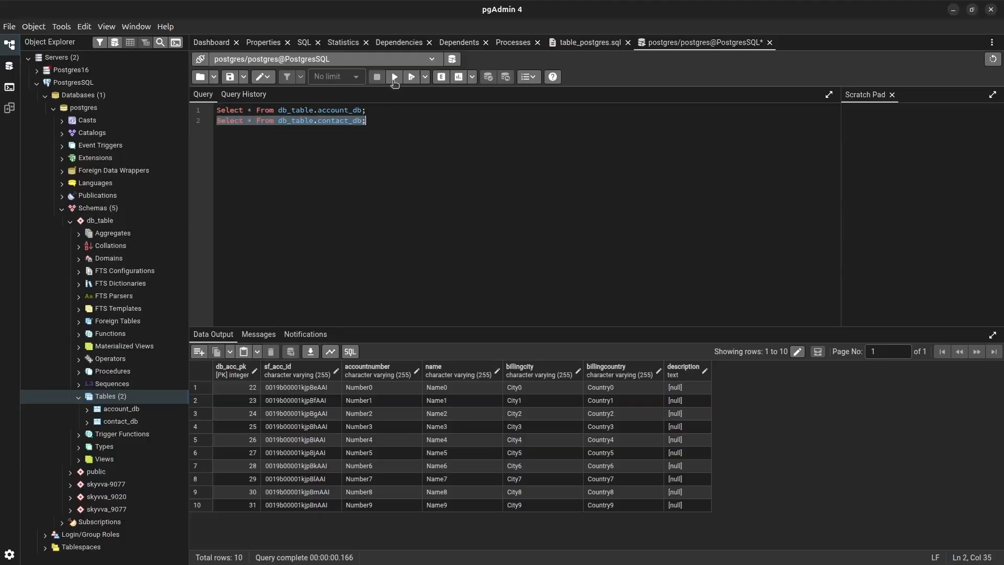
pyautogui.click(394, 83)
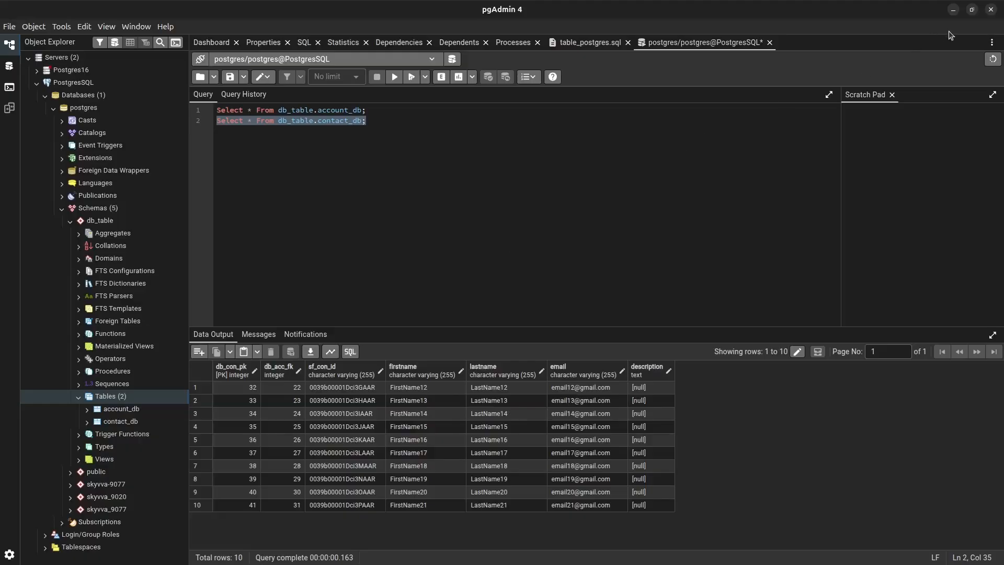
pyautogui.click(953, 10)
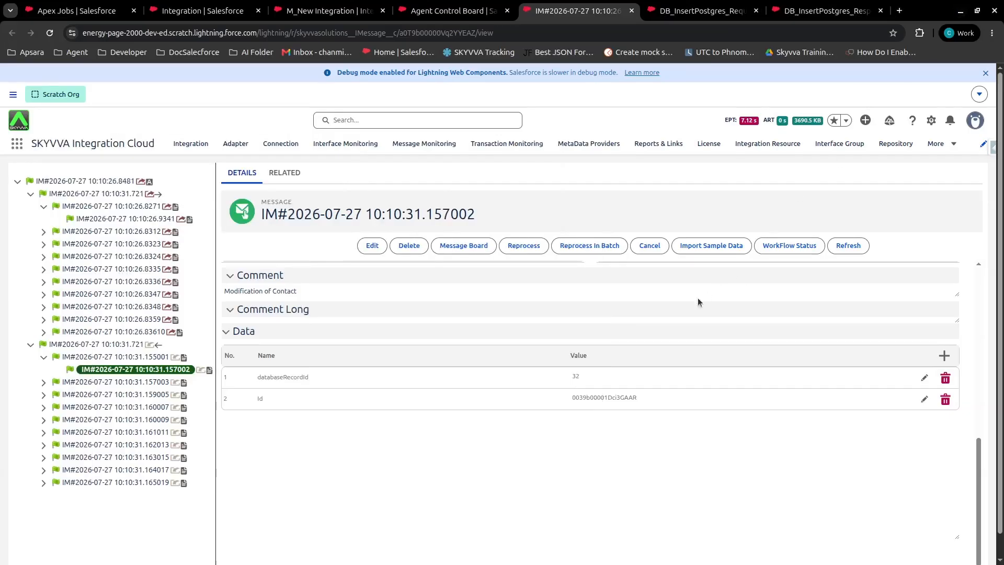